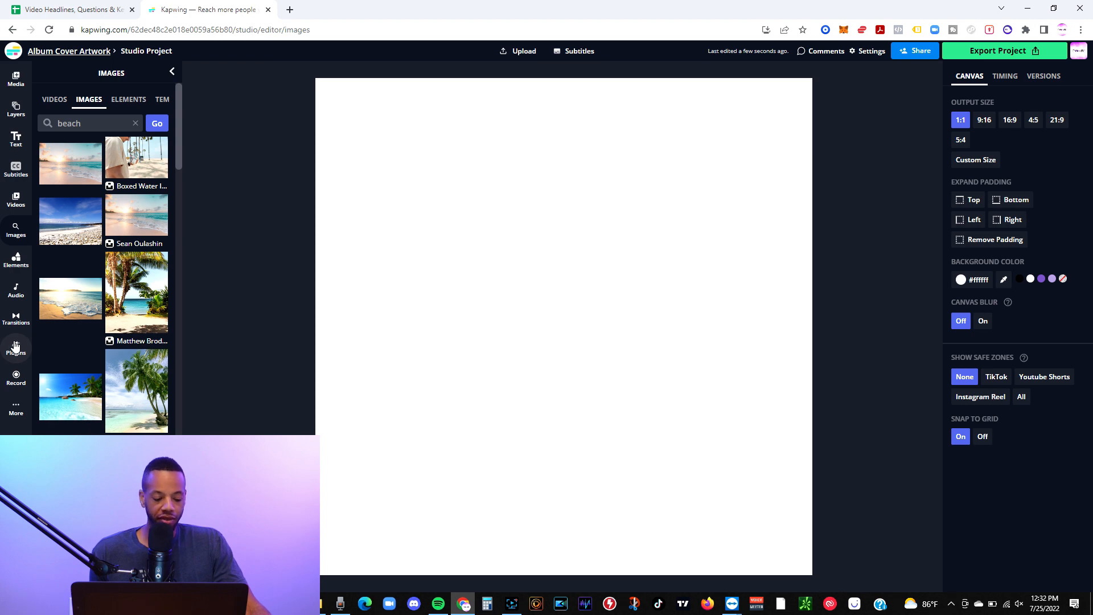
Add the coffee cup photo from the minimal category of the Unsplash plugin to the canvas
click(16, 348)
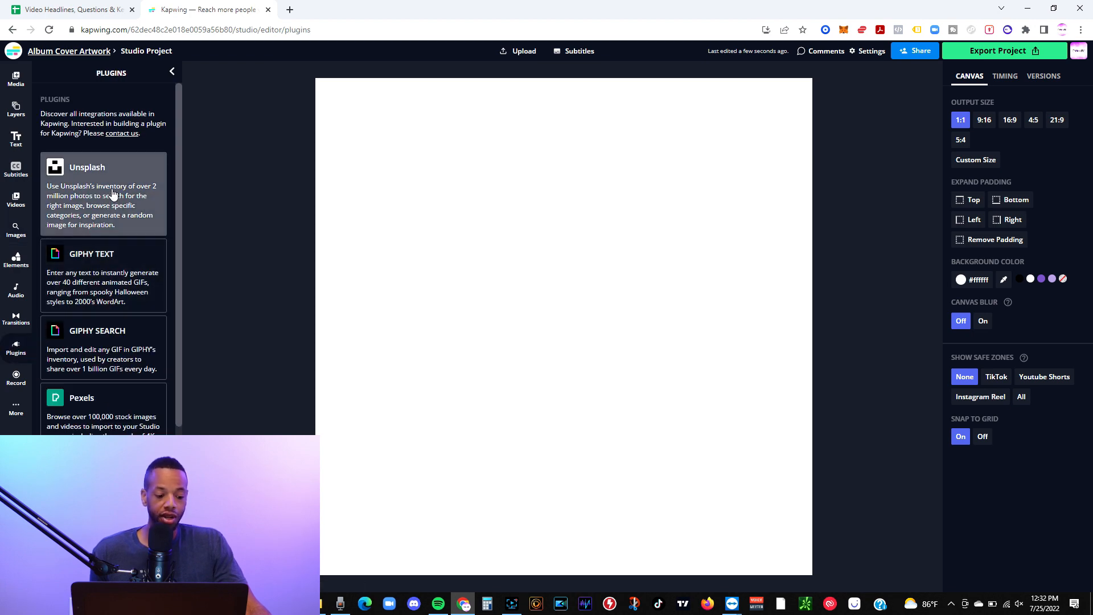
scroll(113, 193, down, 1)
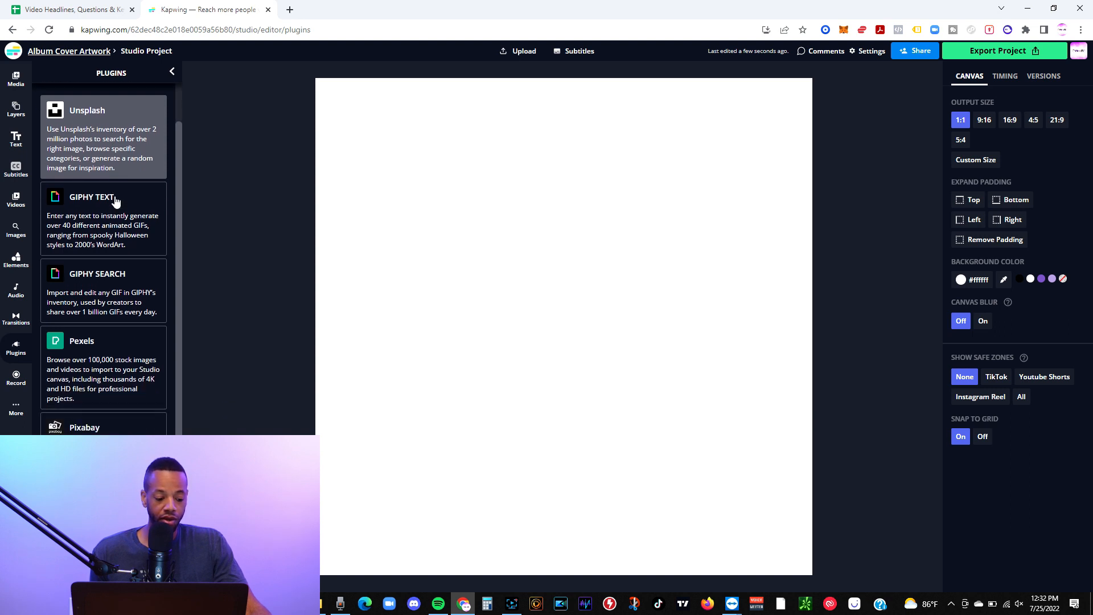
scroll(108, 411, down, 2)
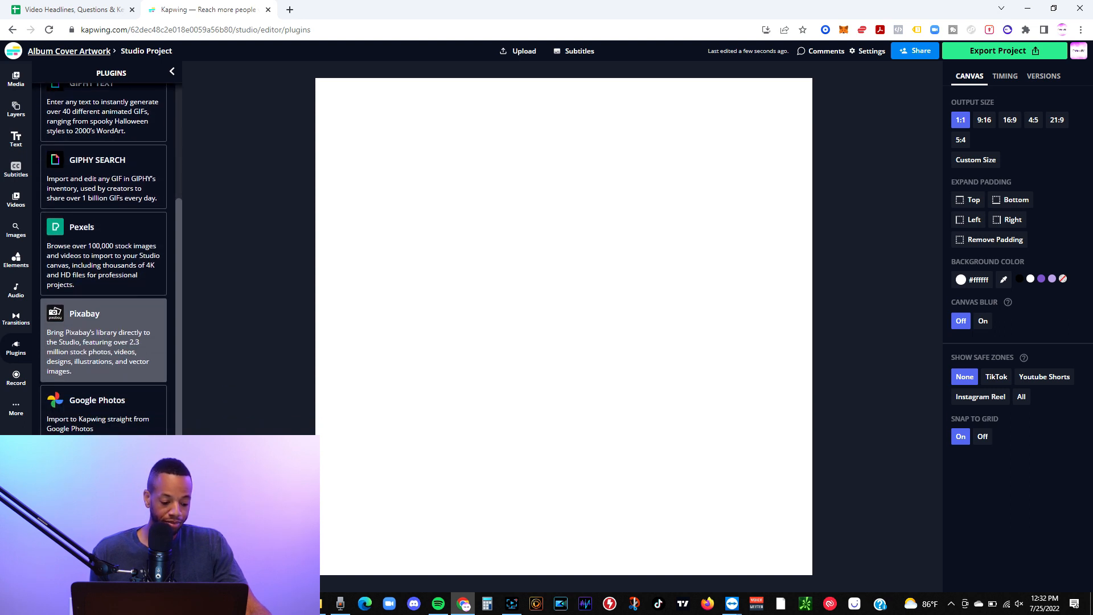
scroll(108, 411, up, 3)
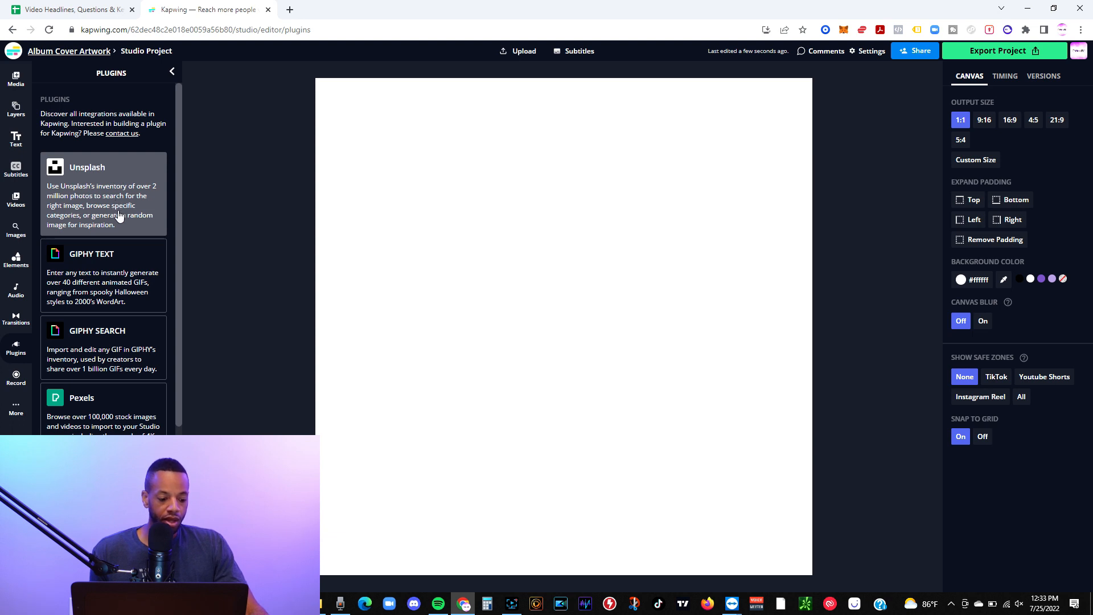
click(112, 195)
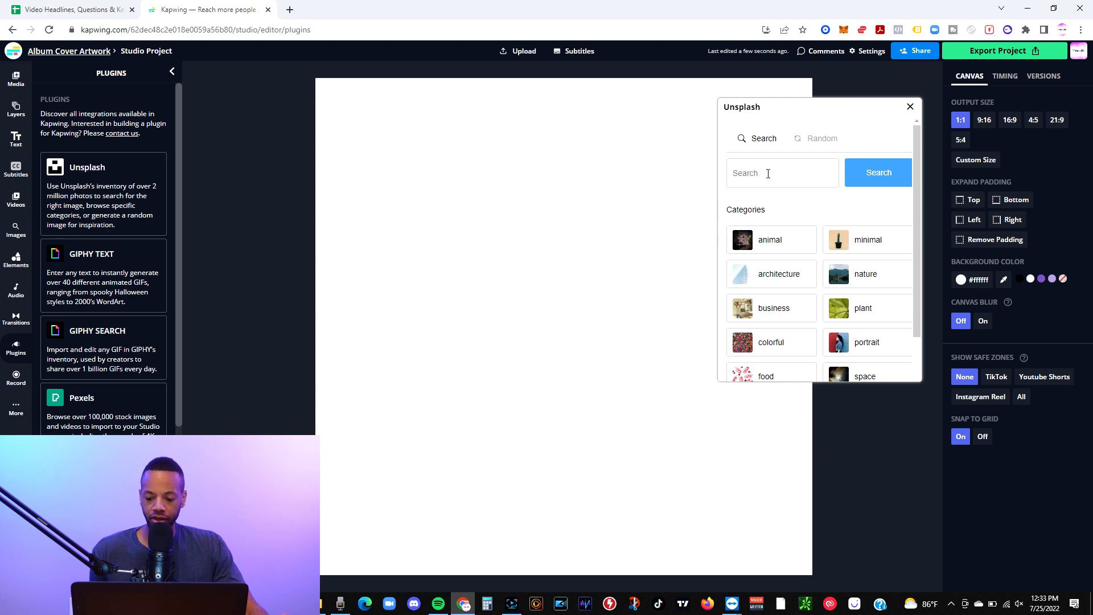
click(868, 249)
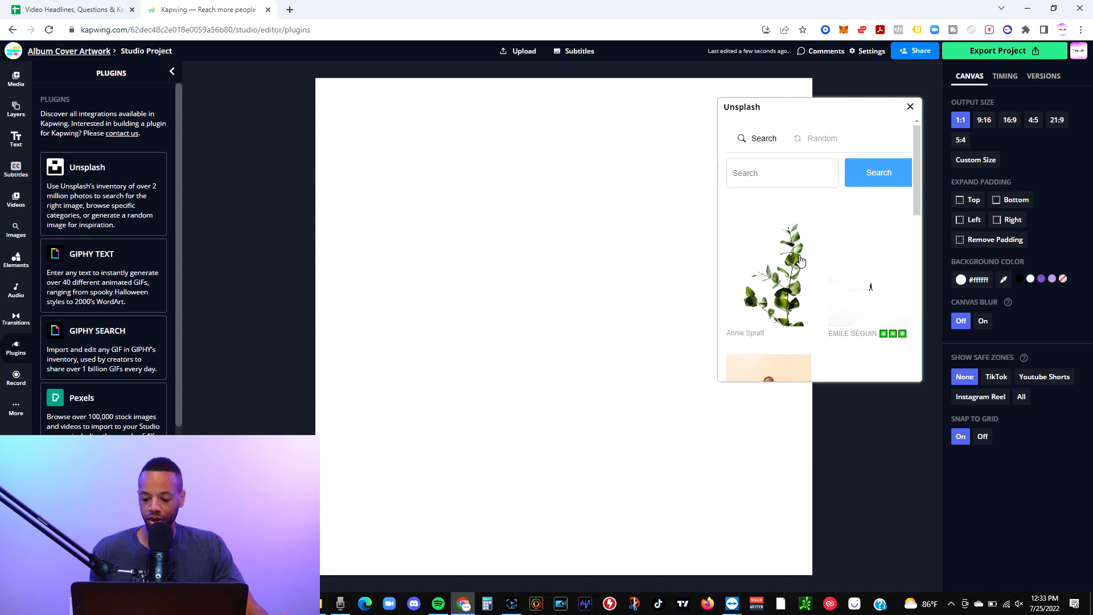
scroll(785, 257, down, 3)
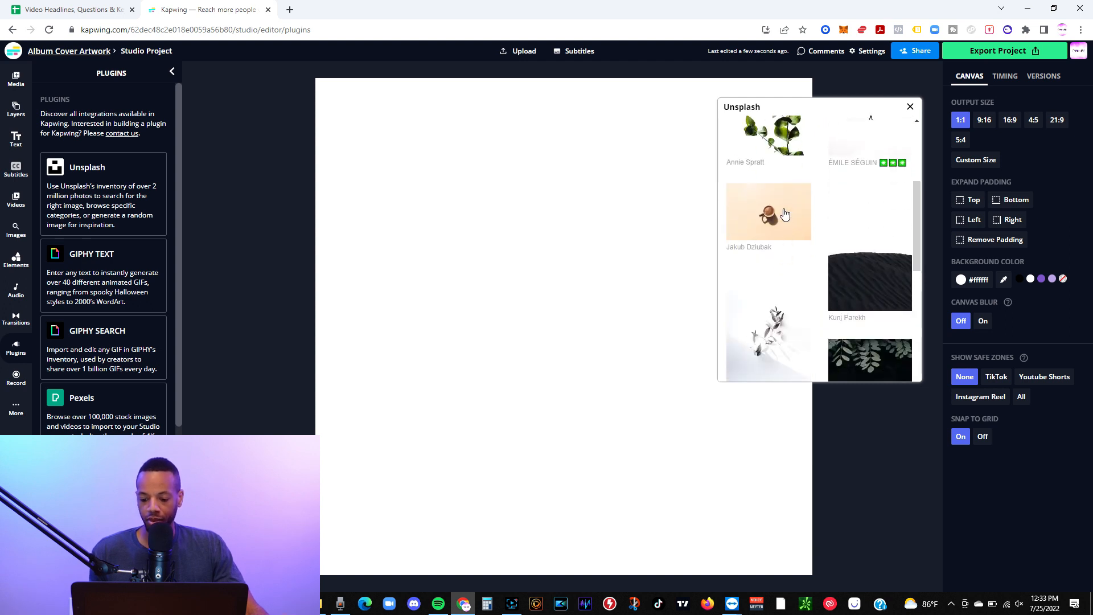
click(784, 238)
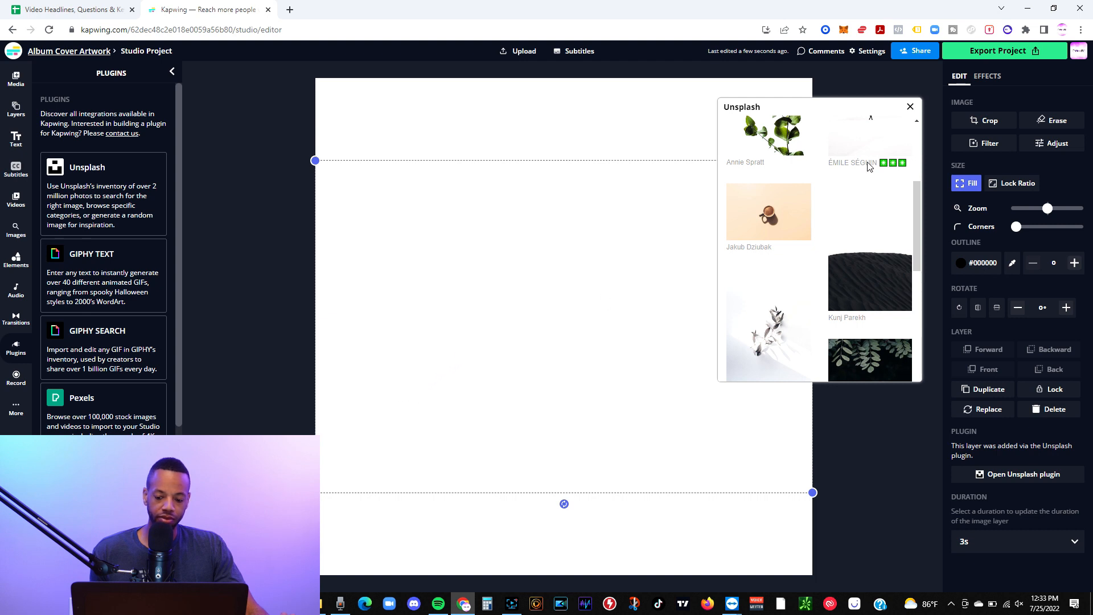
click(910, 107)
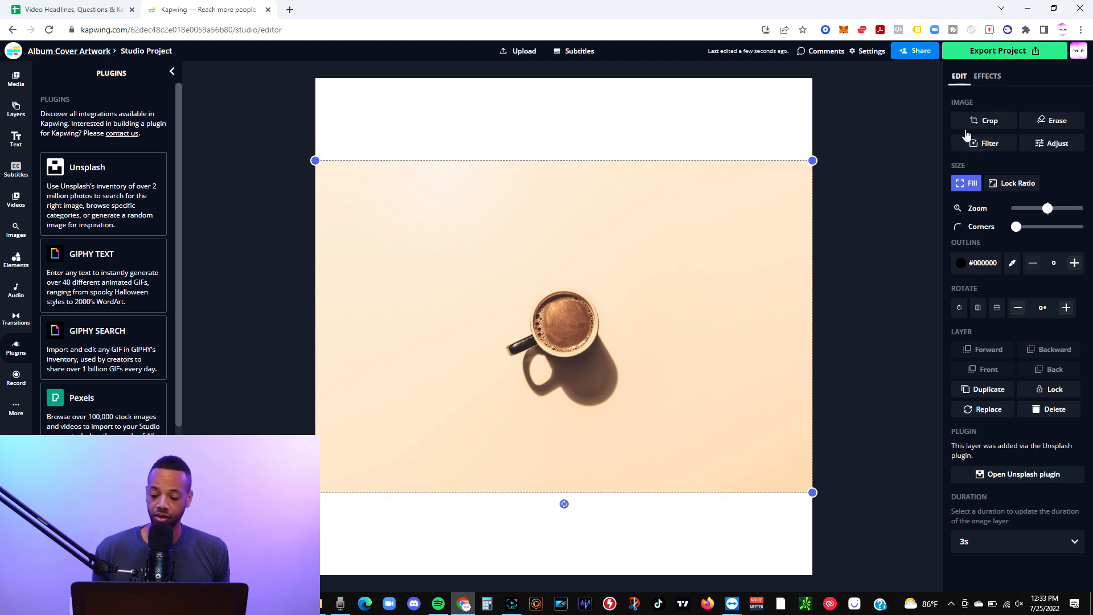
Try resizing the coffee photo and cropping it to a 1:1 ratio
drag(813, 162, 815, 80)
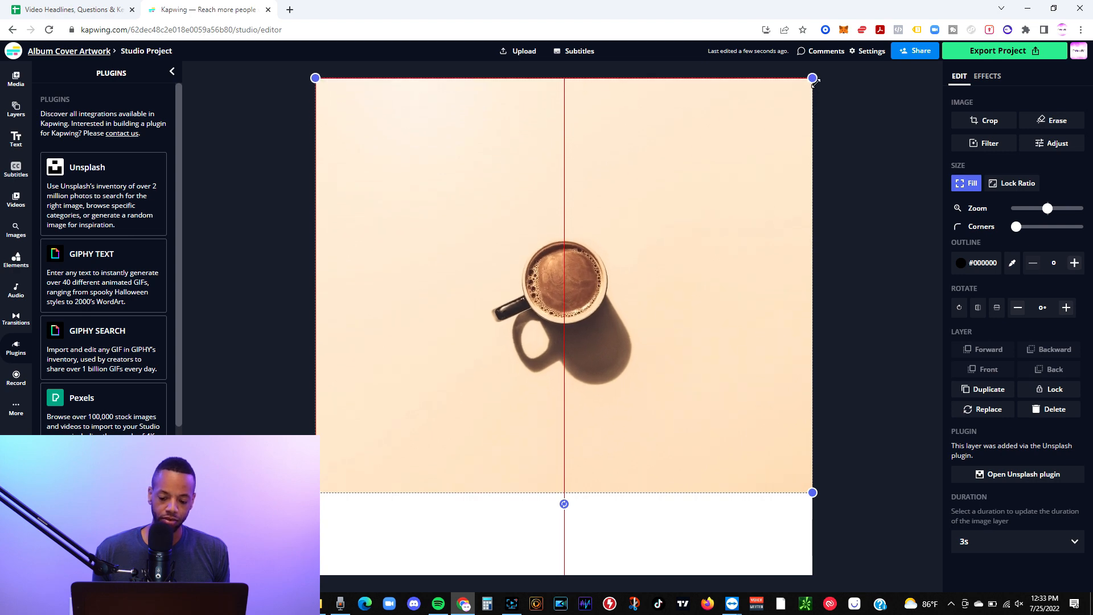
drag(814, 175, 813, 209)
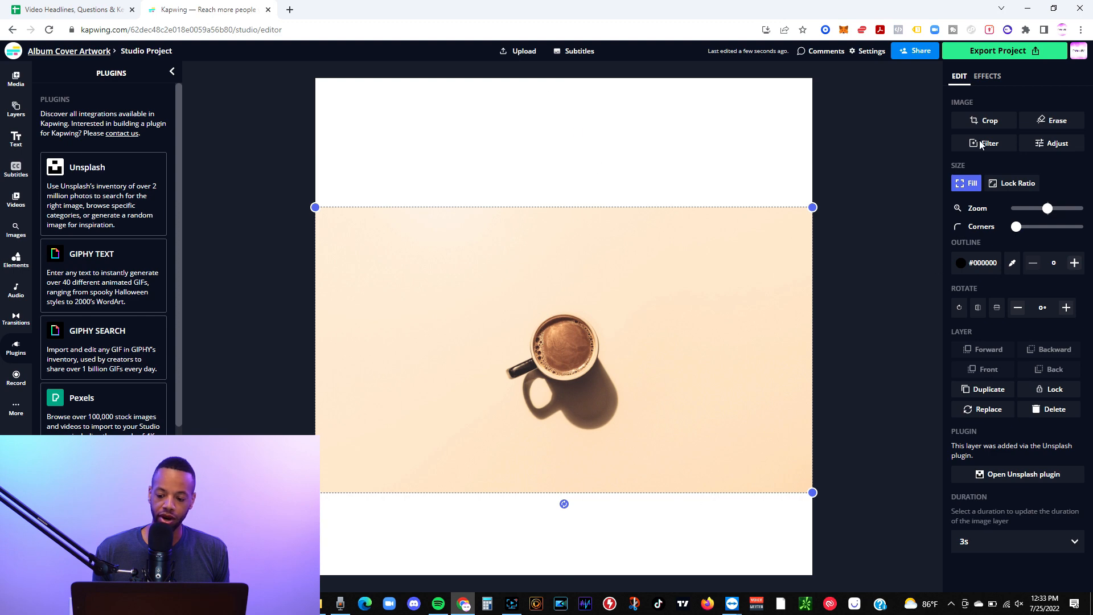
click(982, 120)
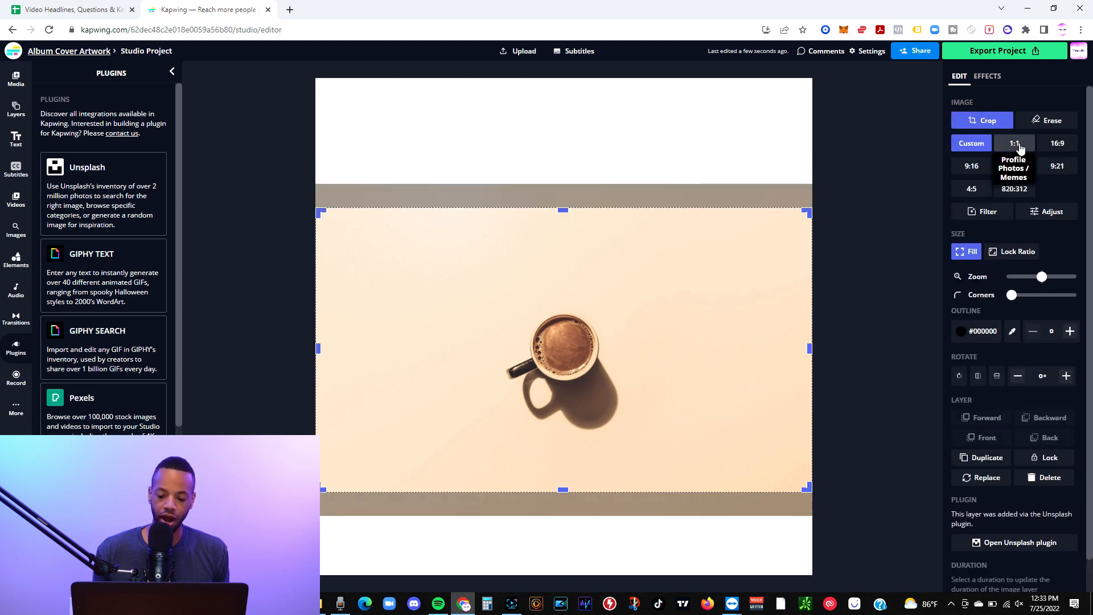
click(1018, 146)
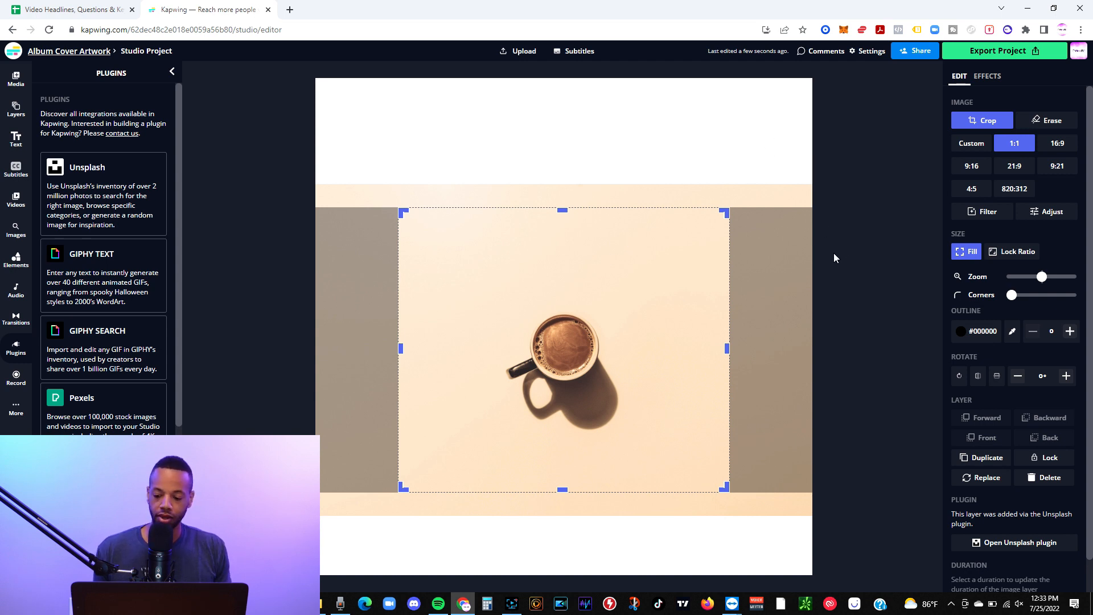
click(794, 242)
click(783, 236)
Enlarge the coffee photo upward and downward until it fills the whole square canvas
drag(813, 208, 813, 78)
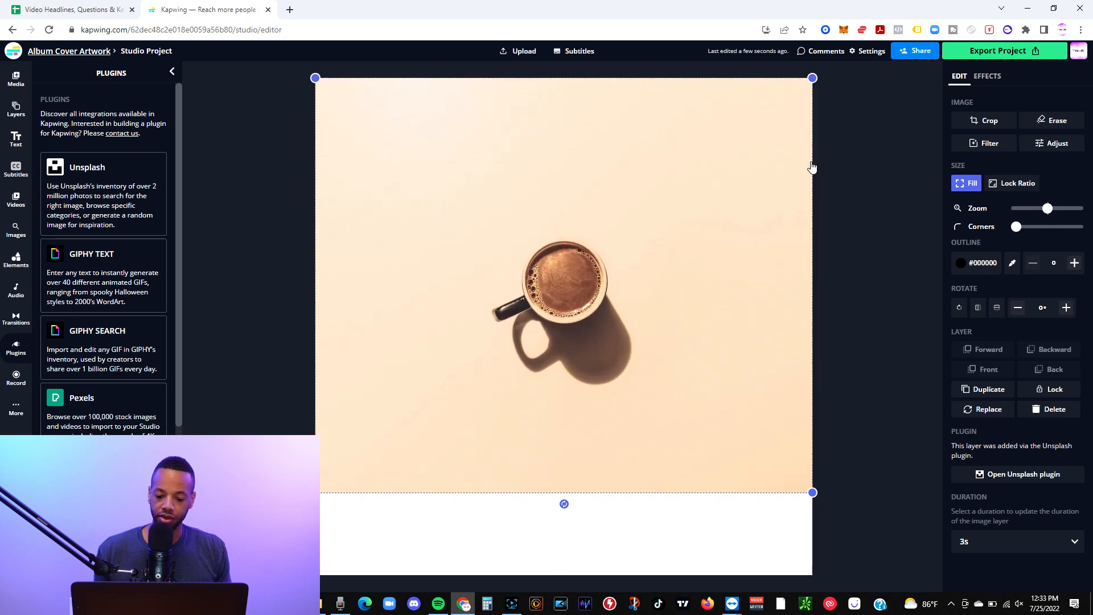
drag(813, 493, 815, 575)
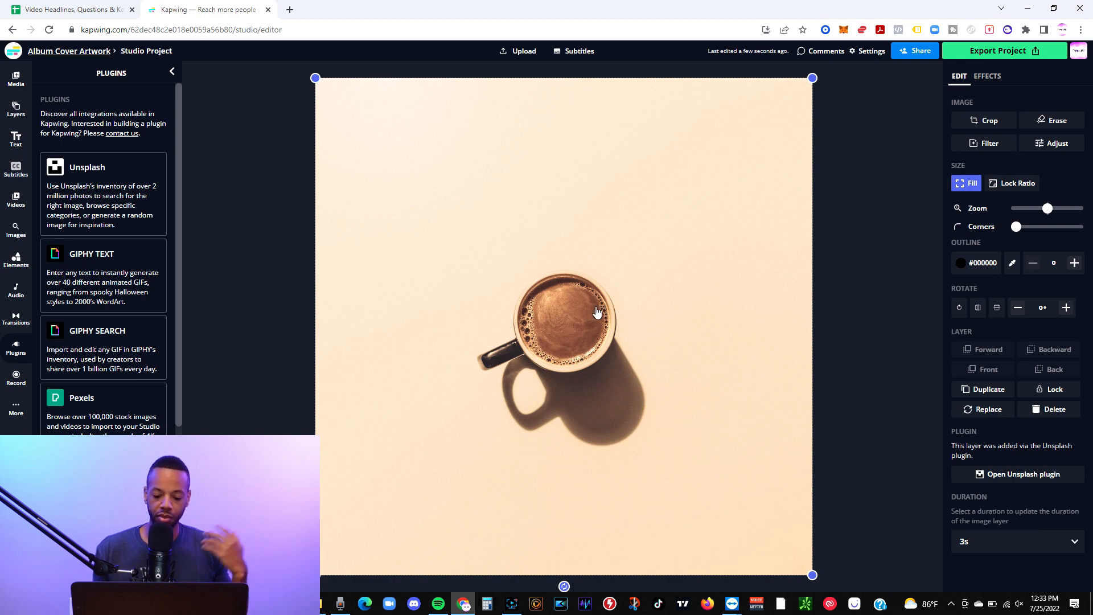
click(665, 260)
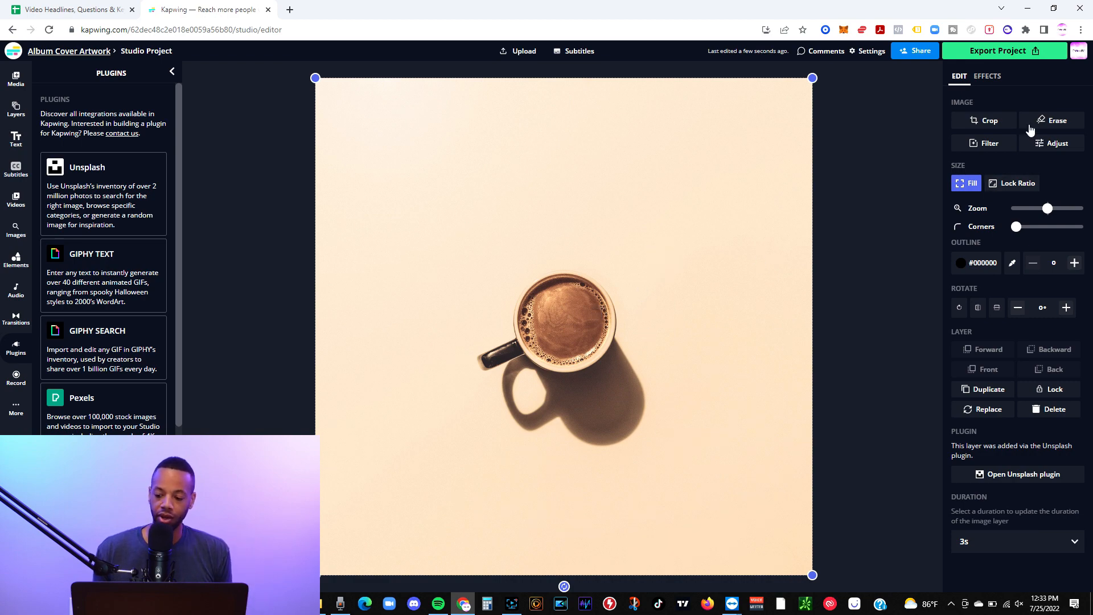
Try the automatic background removal on the coffee photo and discard the result
click(1052, 120)
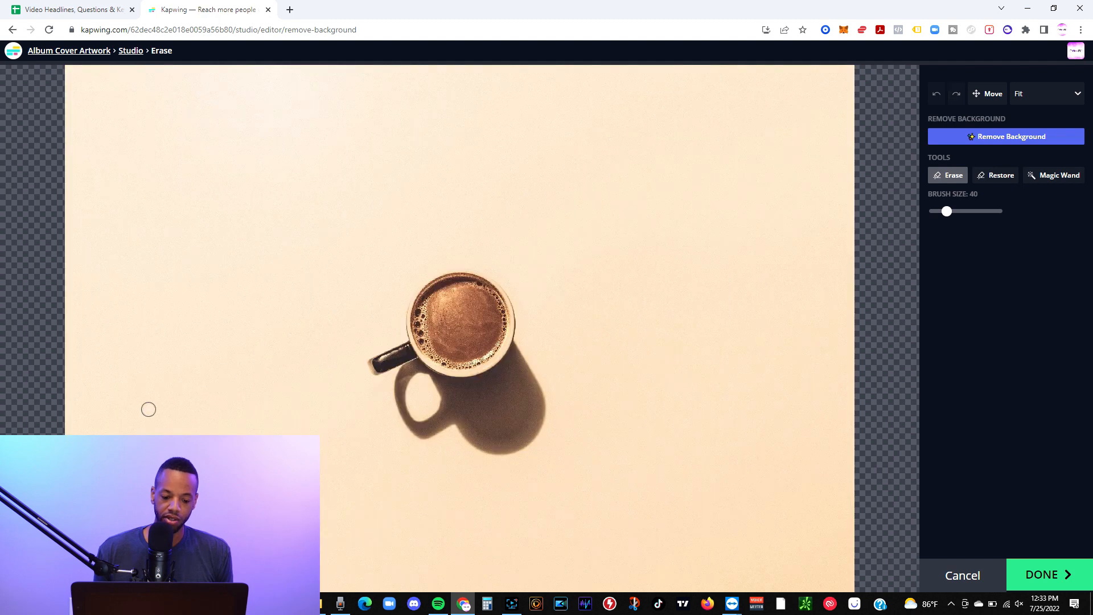
click(995, 137)
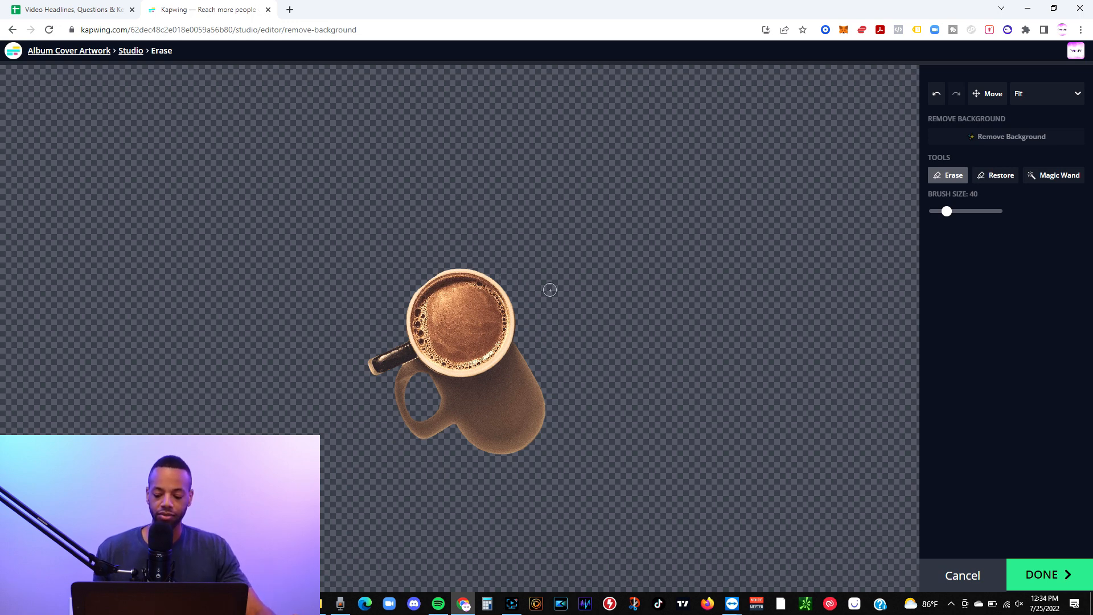
click(965, 577)
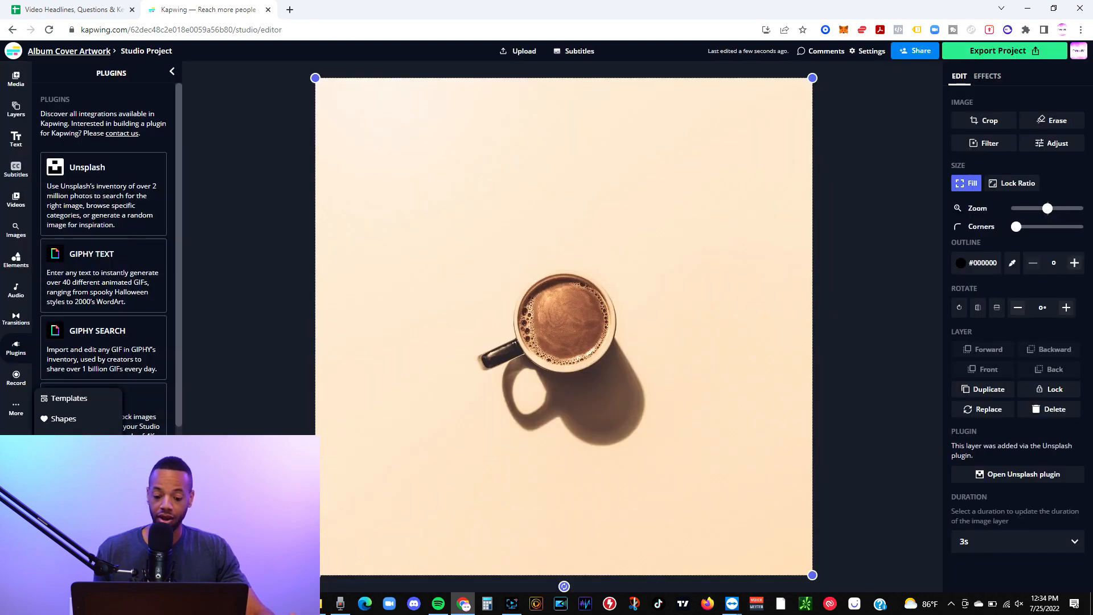
click(859, 189)
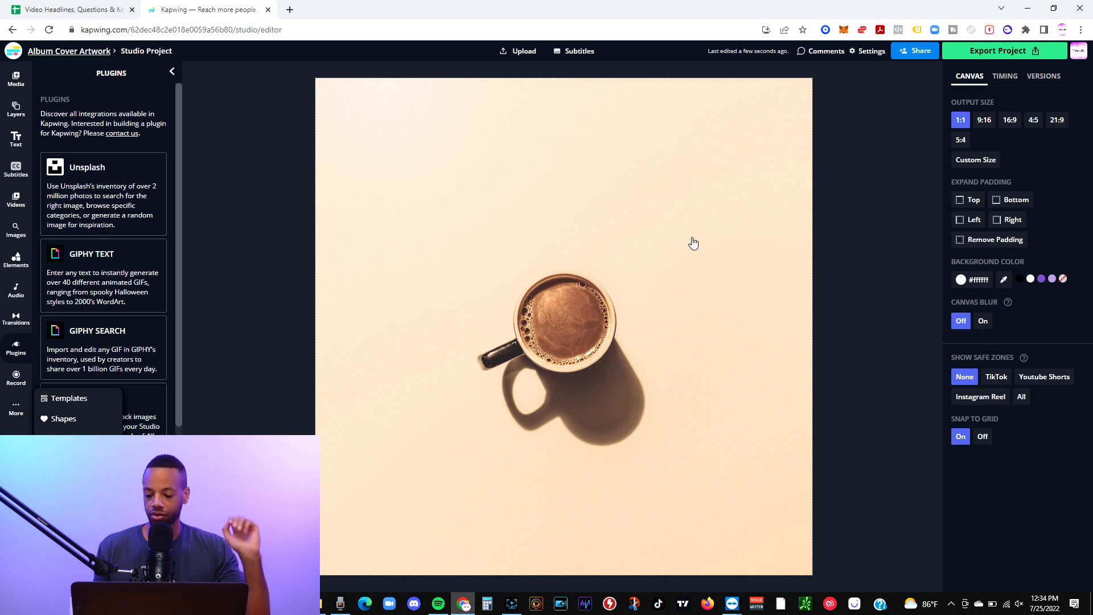
Add header text to the canvas and center it horizontally above the coffee cup
click(16, 139)
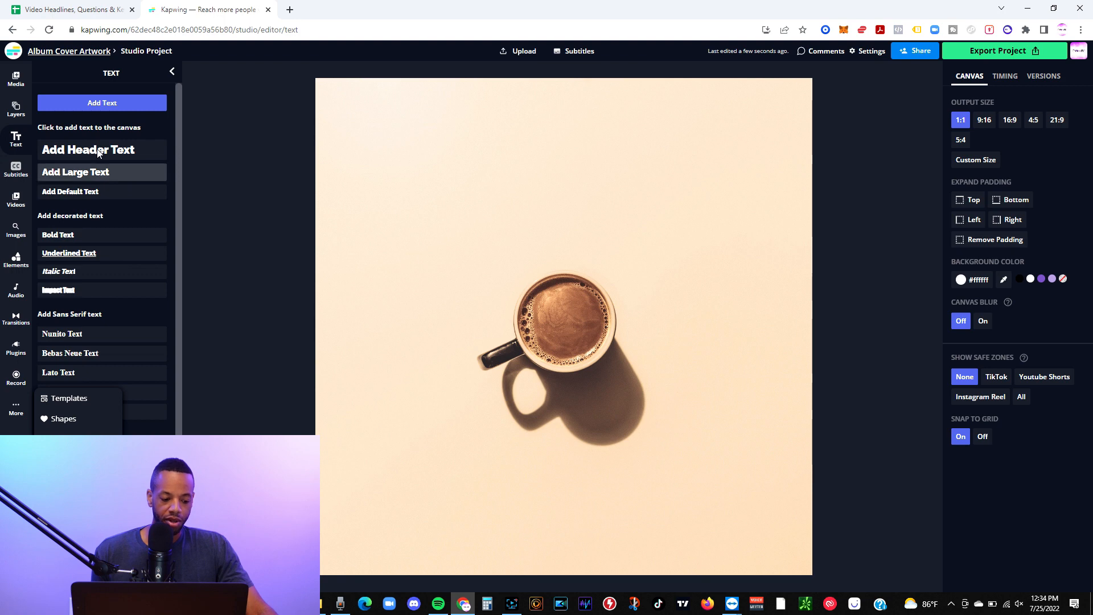
click(98, 153)
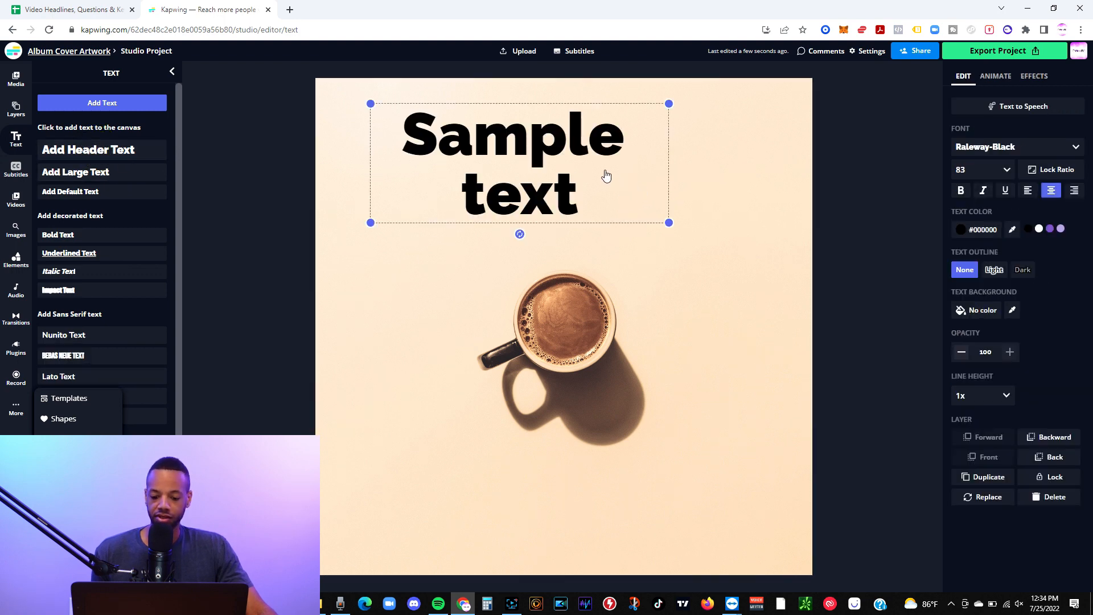
drag(592, 186, 622, 187)
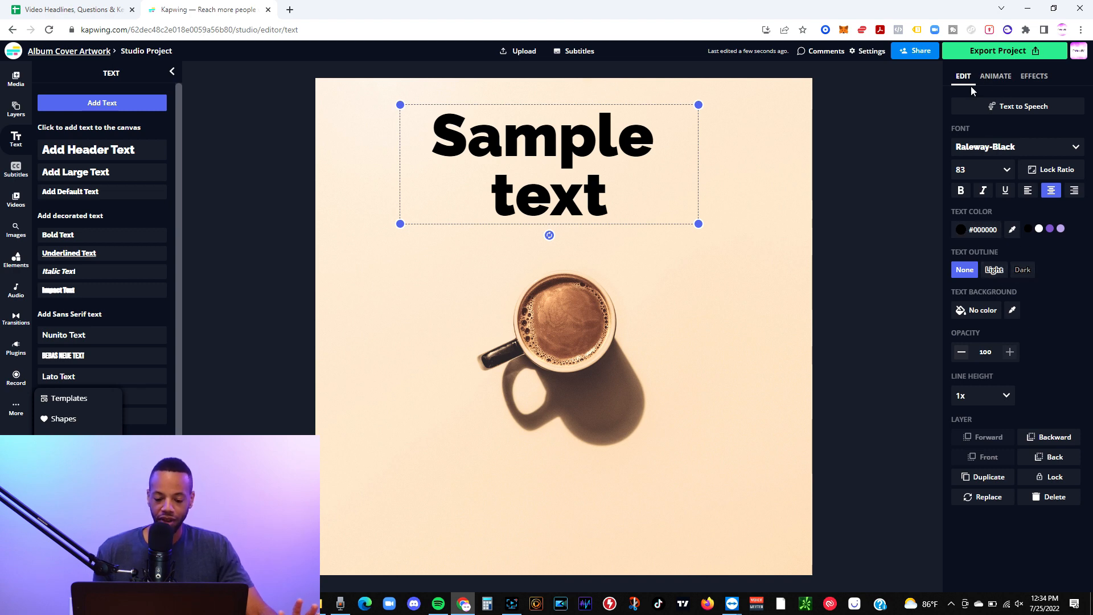
drag(581, 182, 603, 197)
Replace the sample heading text with "GOOD ALBUM" and nudge the heading slightly upward
double_click(599, 211)
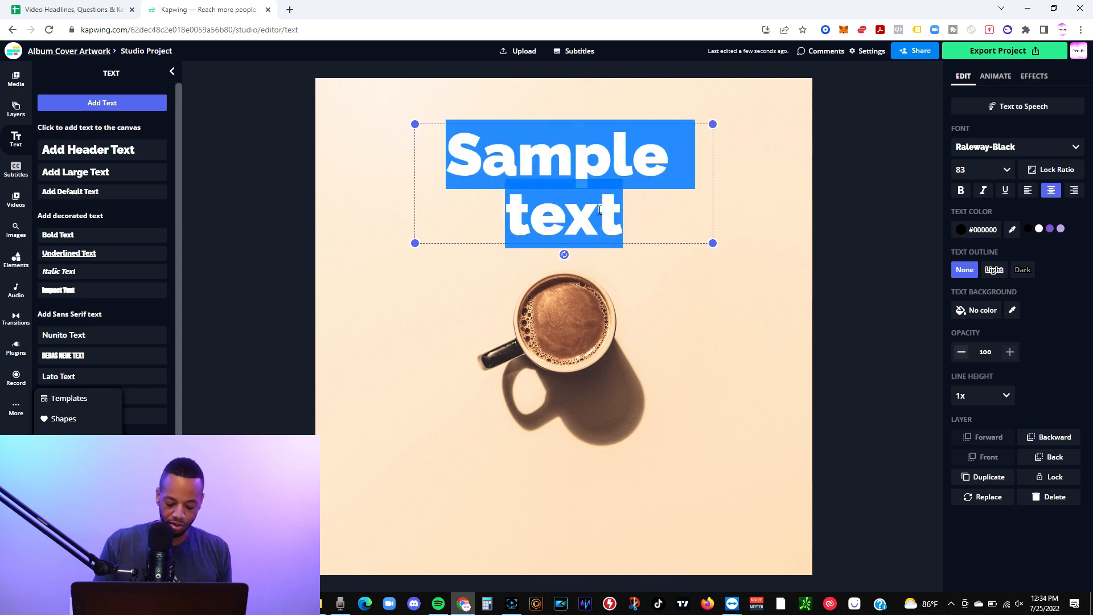
text(G)
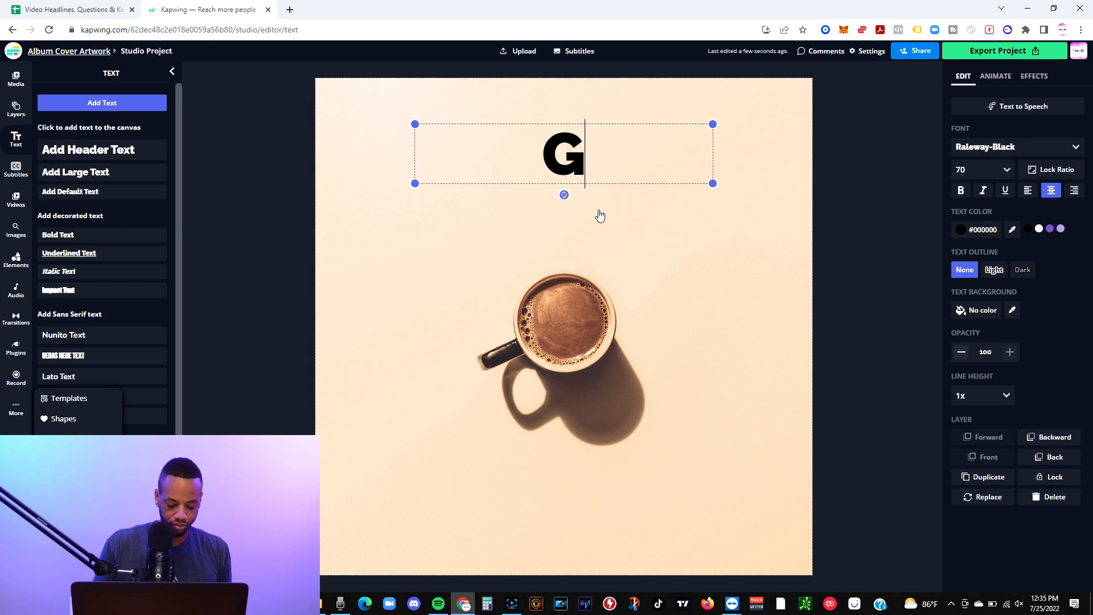
text(OOD )
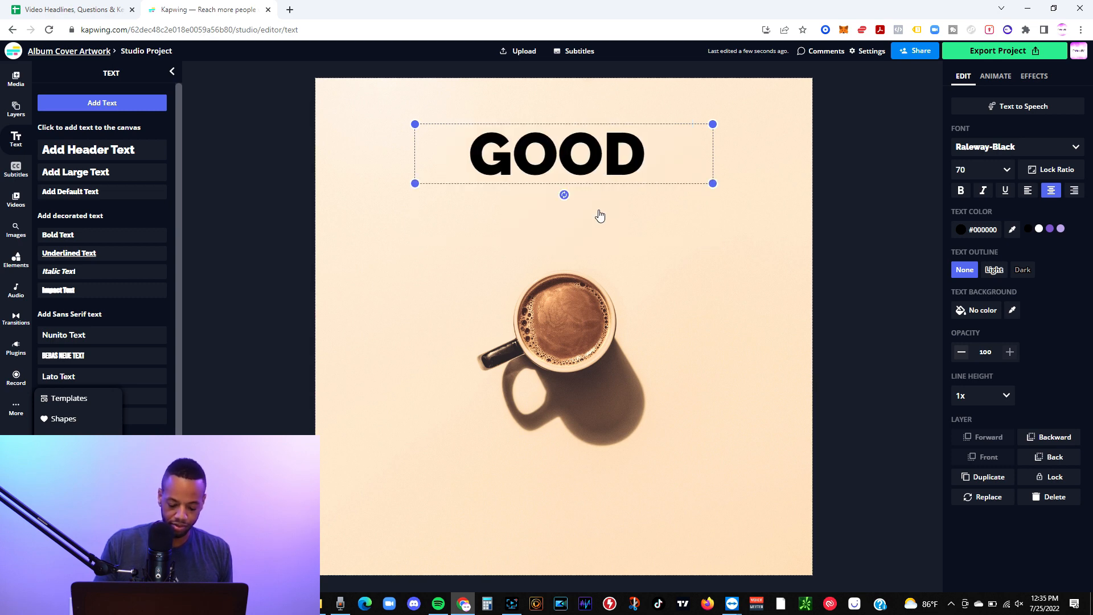
text(ALBUM)
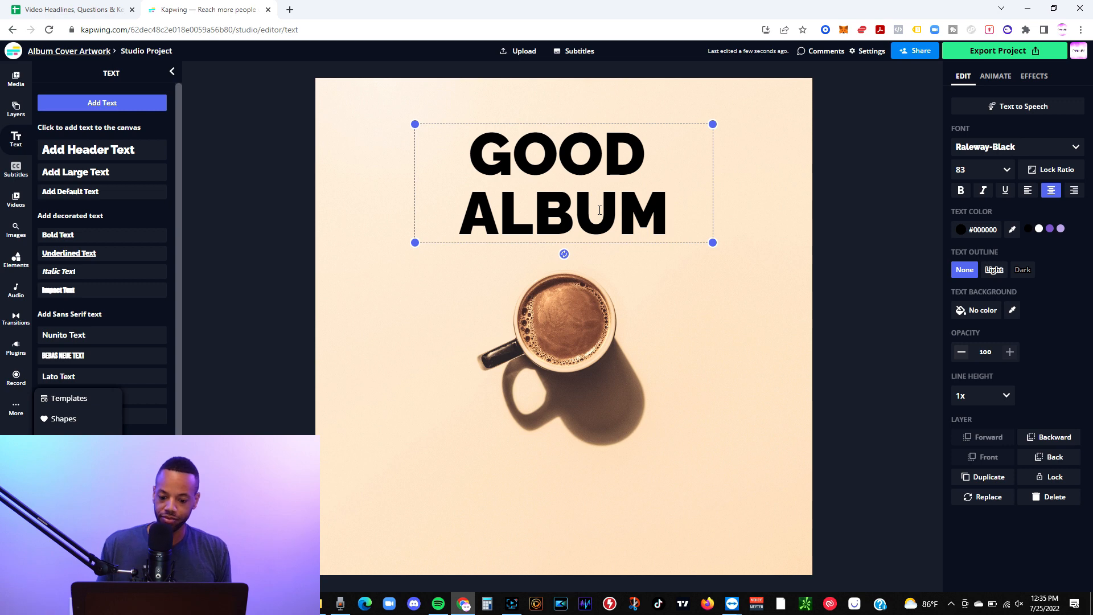
click(804, 173)
mouse_move(602, 174)
mouse_down()
mouse_move(504, 164)
mouse_move(610, 164)
mouse_up()
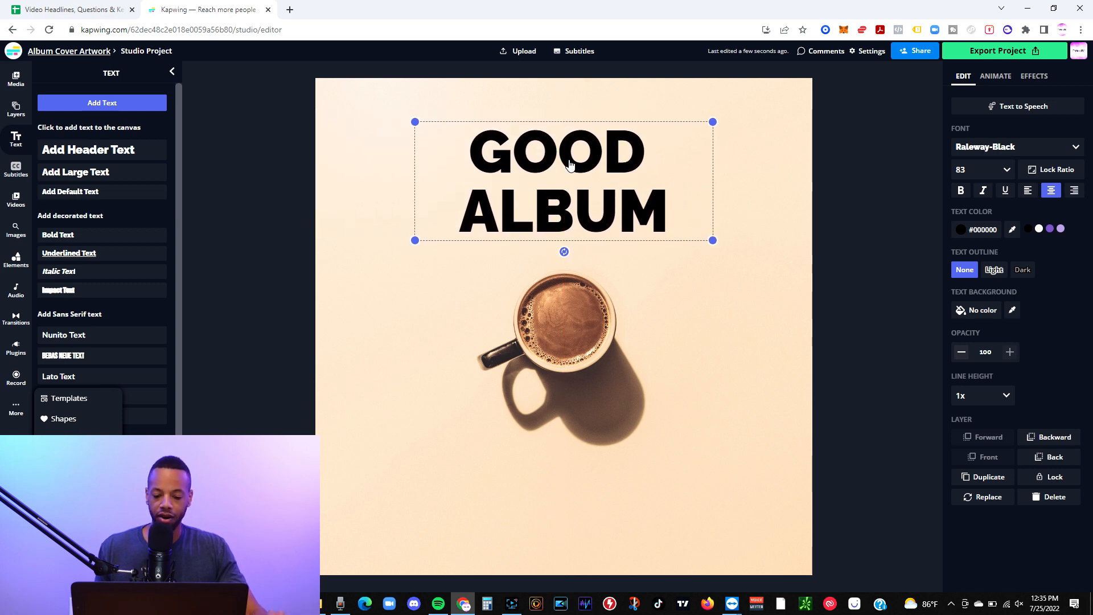
click(874, 150)
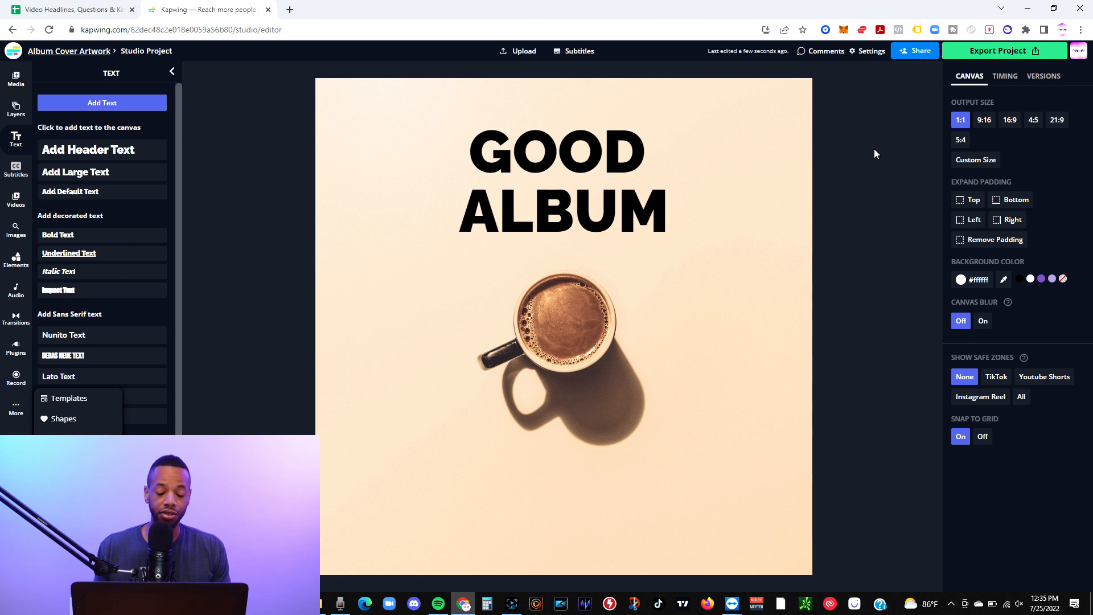
Try deleting the space before ALBUM in the heading and undo the deletion
click(570, 199)
click(460, 212)
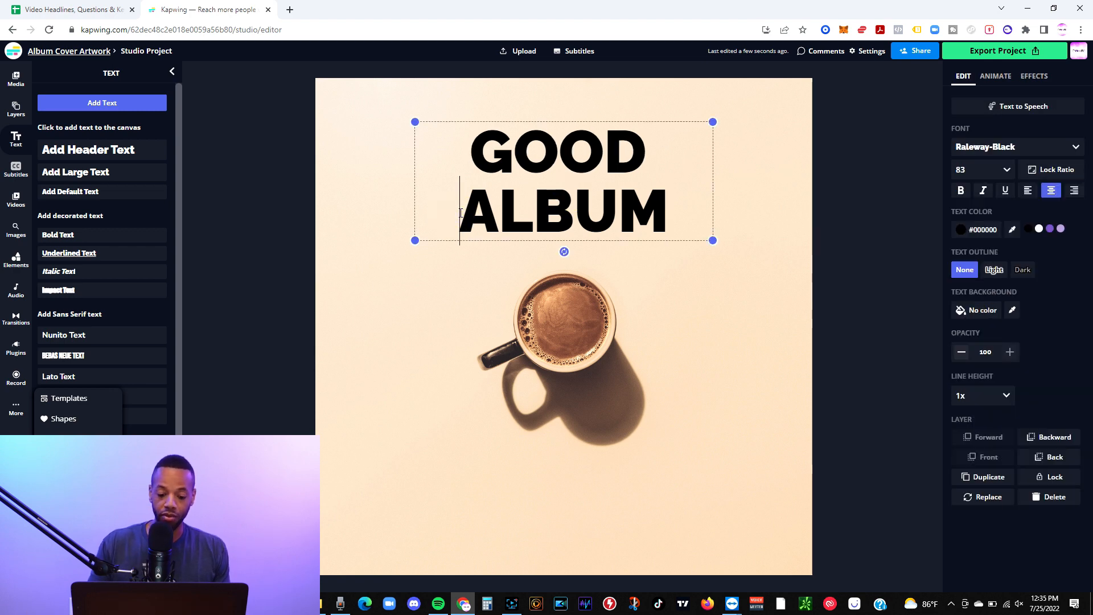
key(BackSpace)
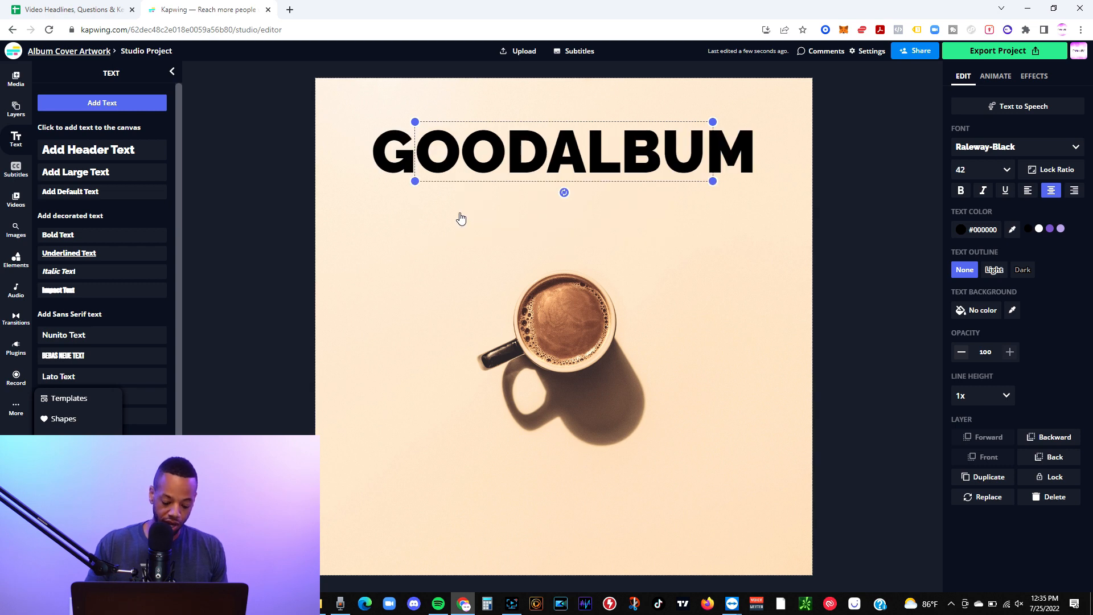
key(ctrl+z)
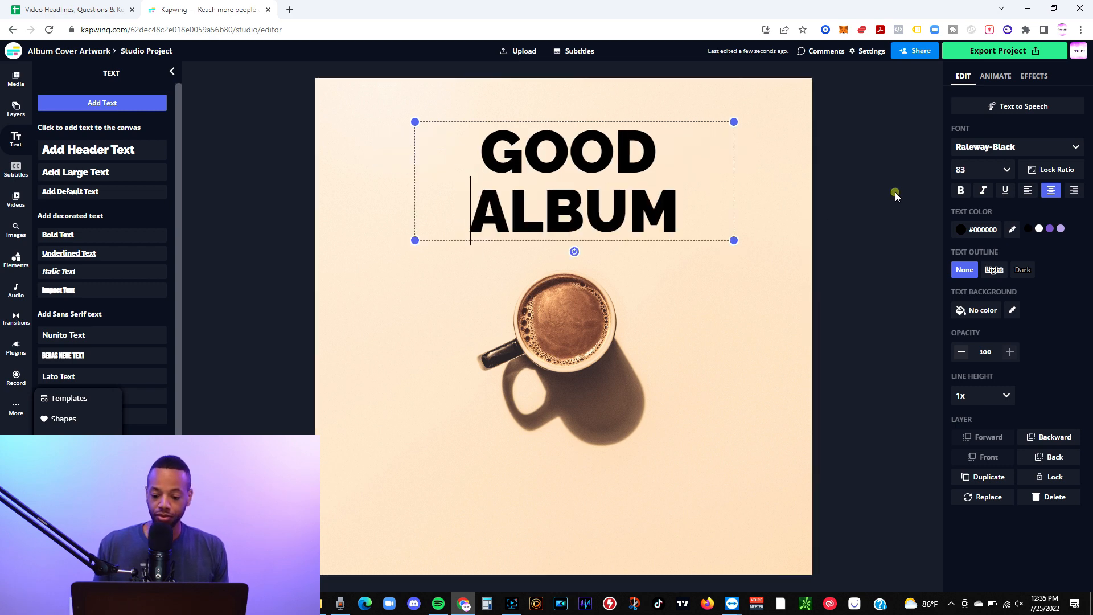
Re-center the GOOD ALBUM heading above the cup and enlarge it from its corner to font size 94
click(895, 192)
click(606, 166)
drag(606, 173, 596, 171)
click(833, 141)
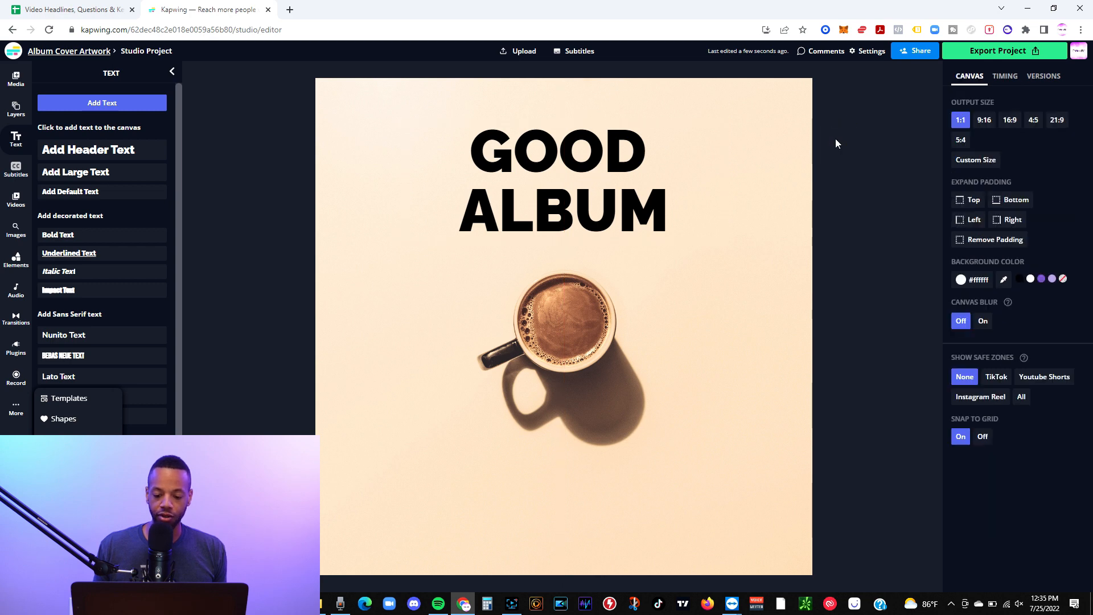
drag(567, 135, 567, 141)
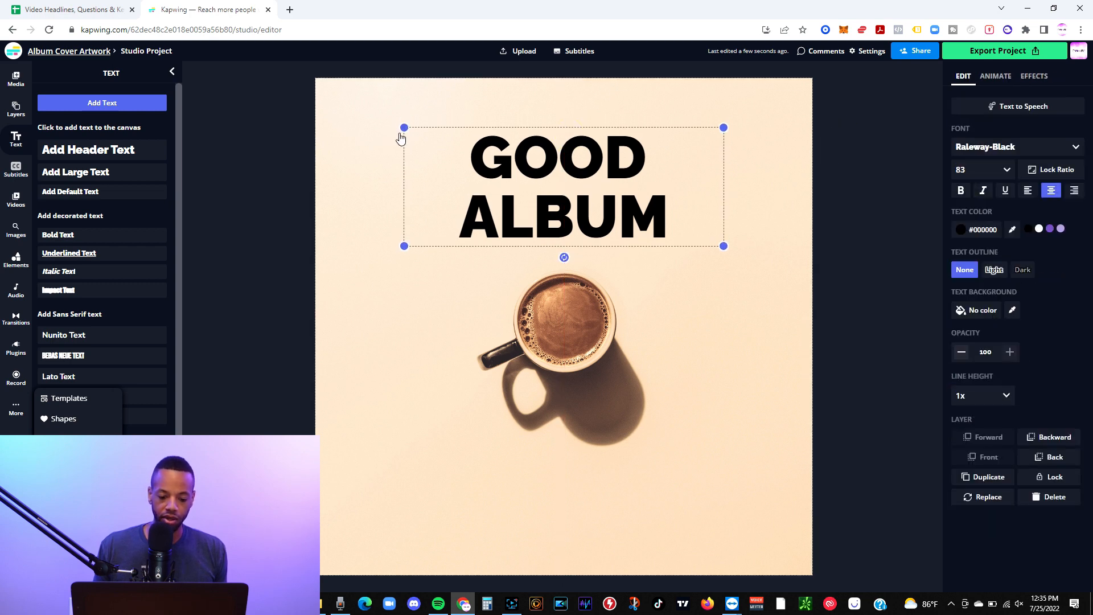
drag(404, 128, 372, 112)
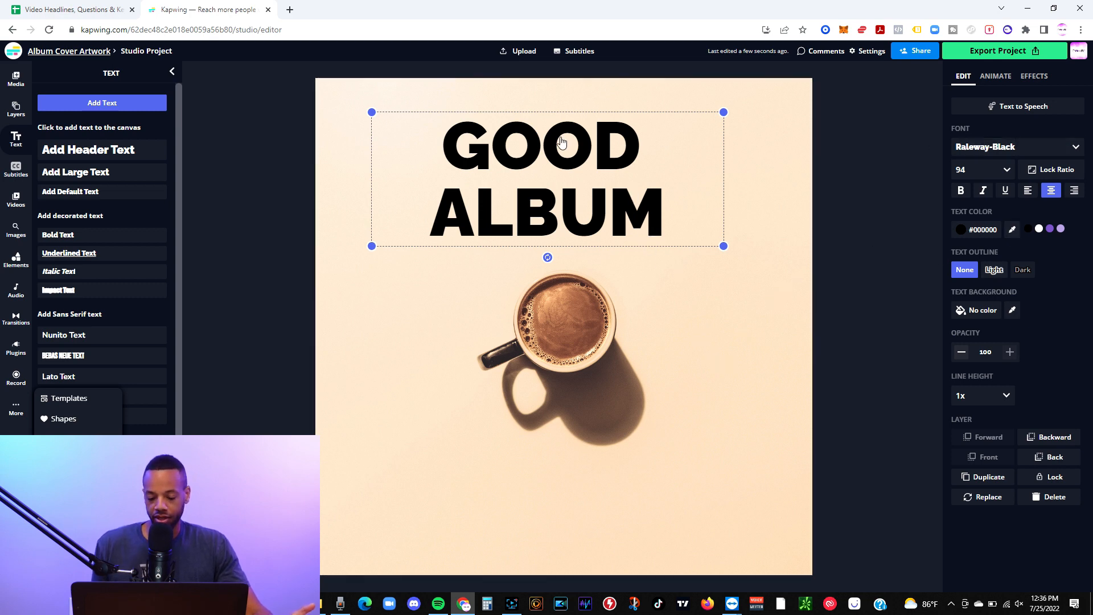
Re-center the GOOD ALBUM heading above the cup and give it a light purple #B39DDB drop shadow
mouse_move(637, 190)
mouse_down()
mouse_move(667, 192)
mouse_move(652, 190)
mouse_up()
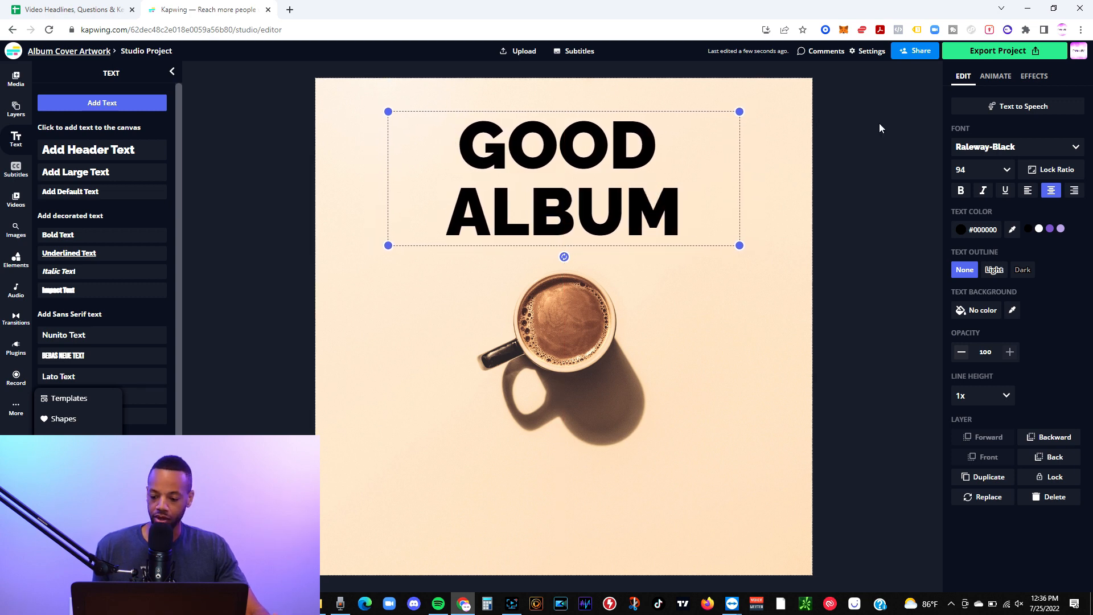
click(1039, 75)
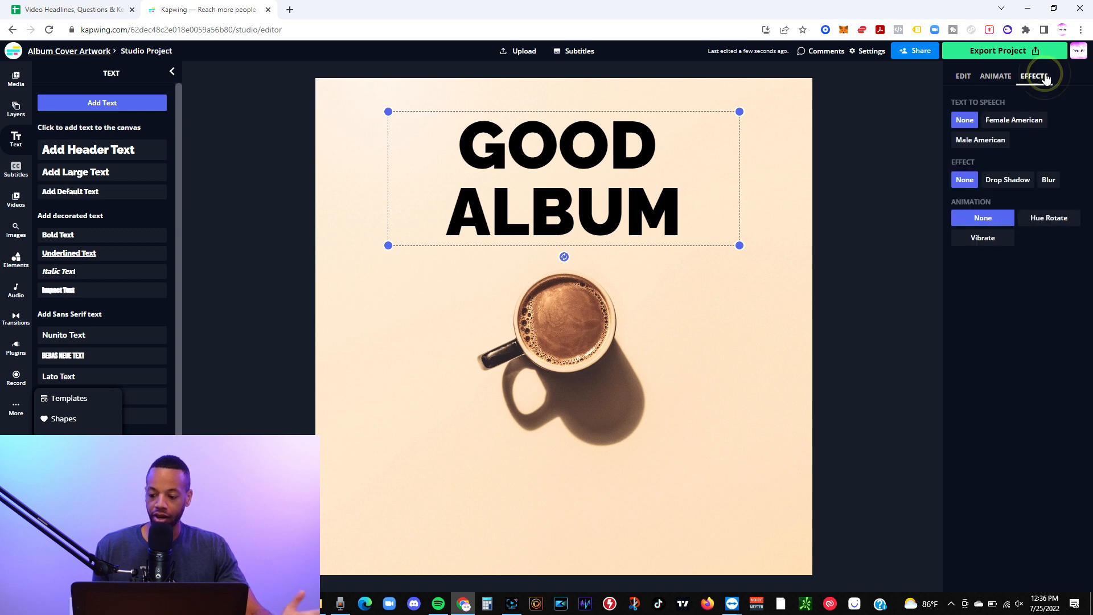
click(997, 181)
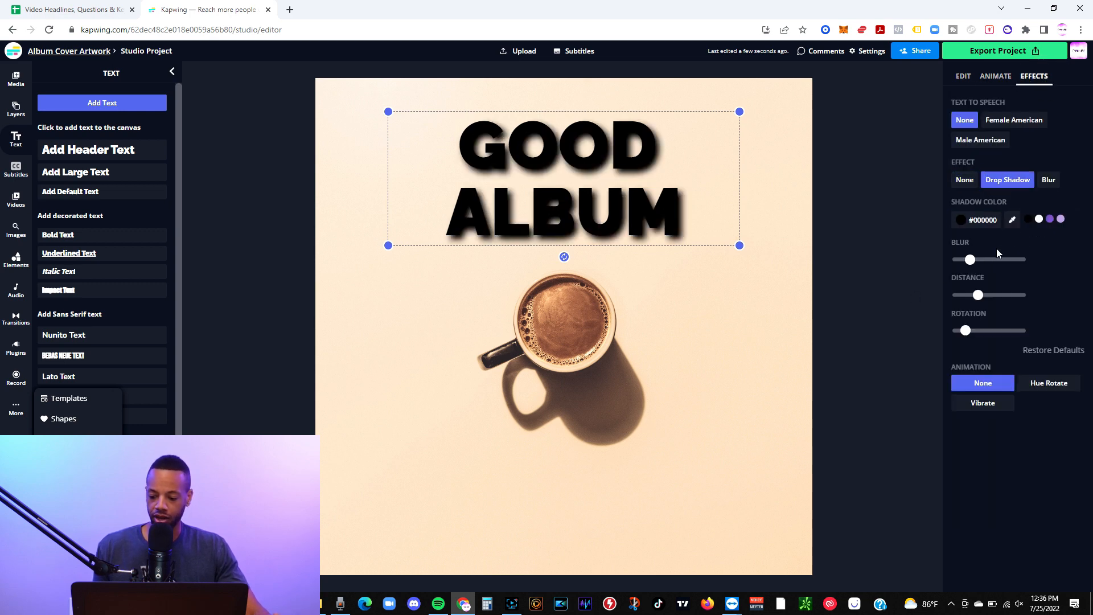
click(1039, 220)
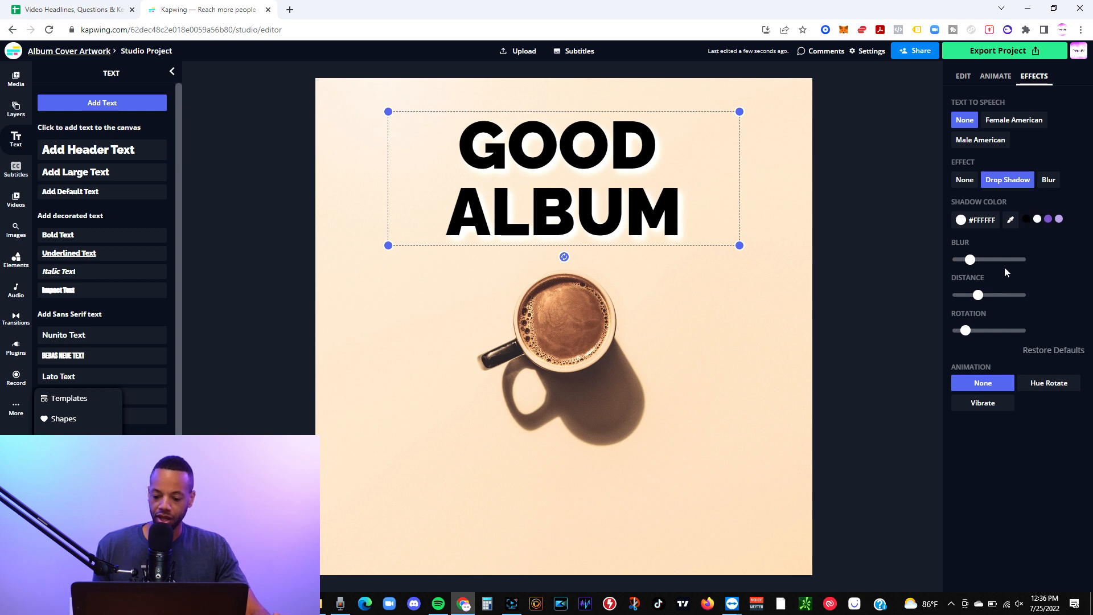
click(1059, 219)
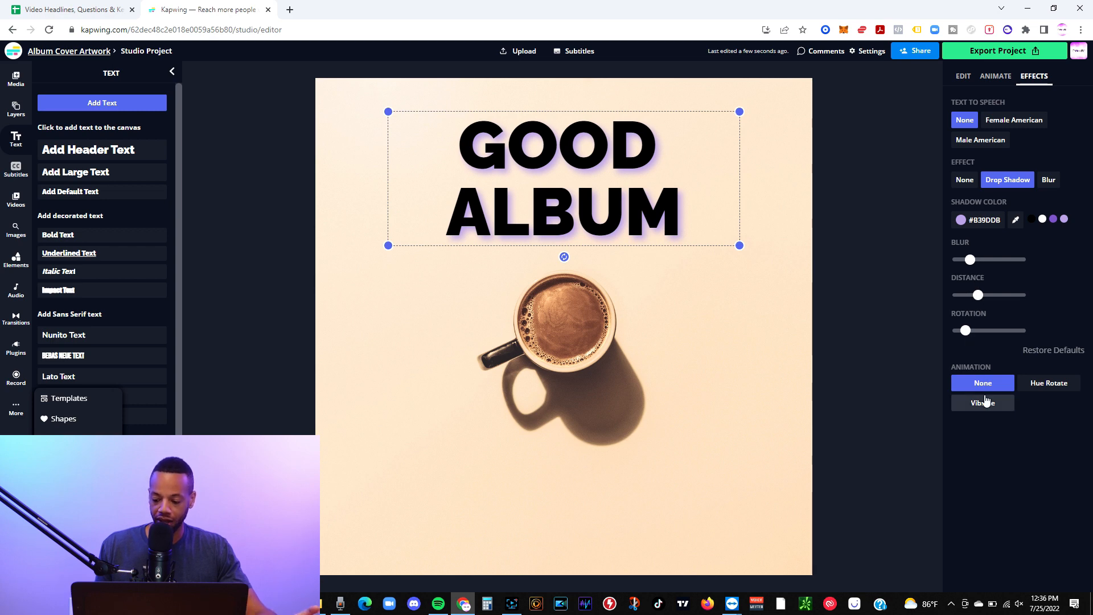
click(991, 80)
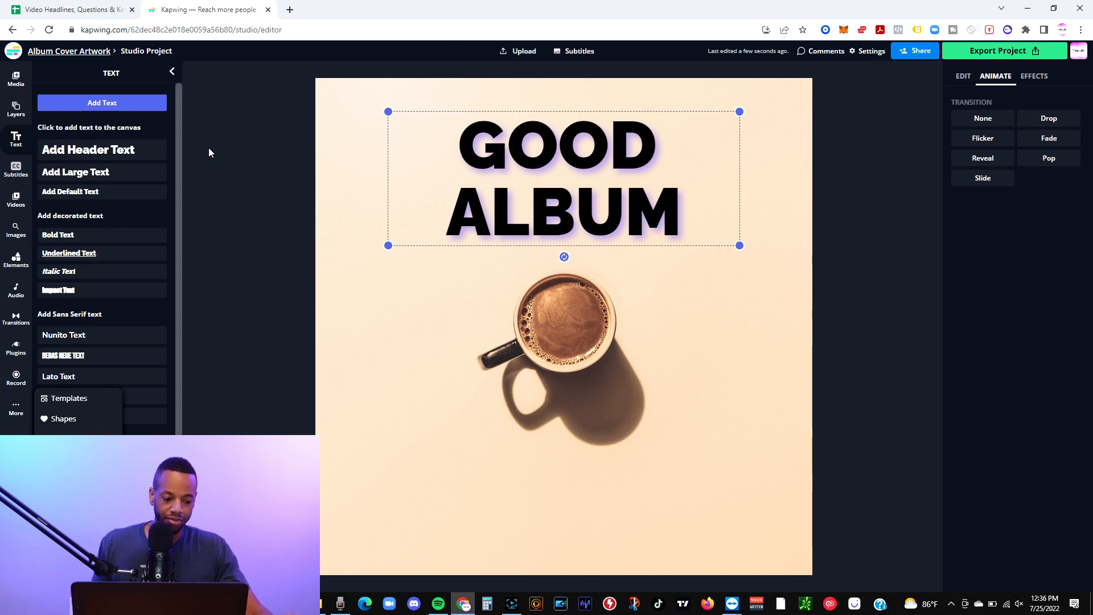
click(258, 198)
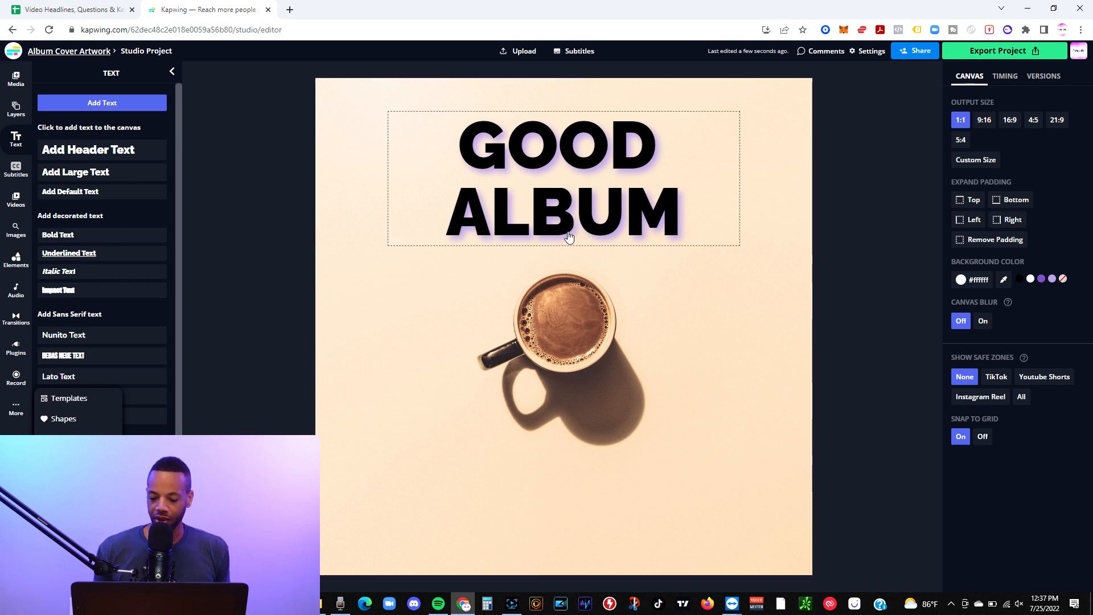
View the preset filters for the coffee cup photo and leave without applying one
click(802, 221)
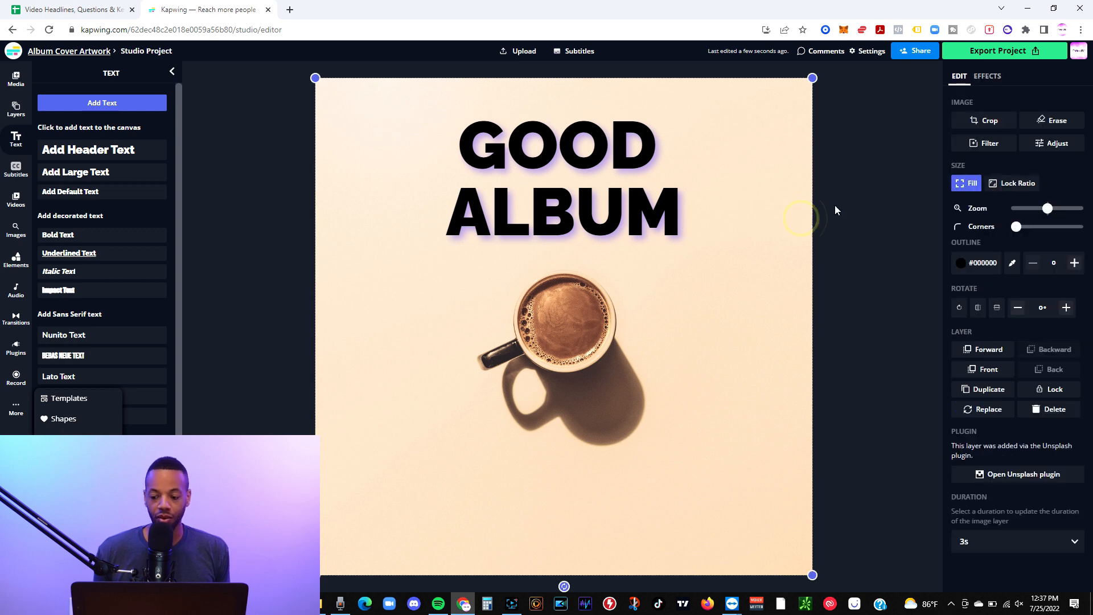
click(991, 144)
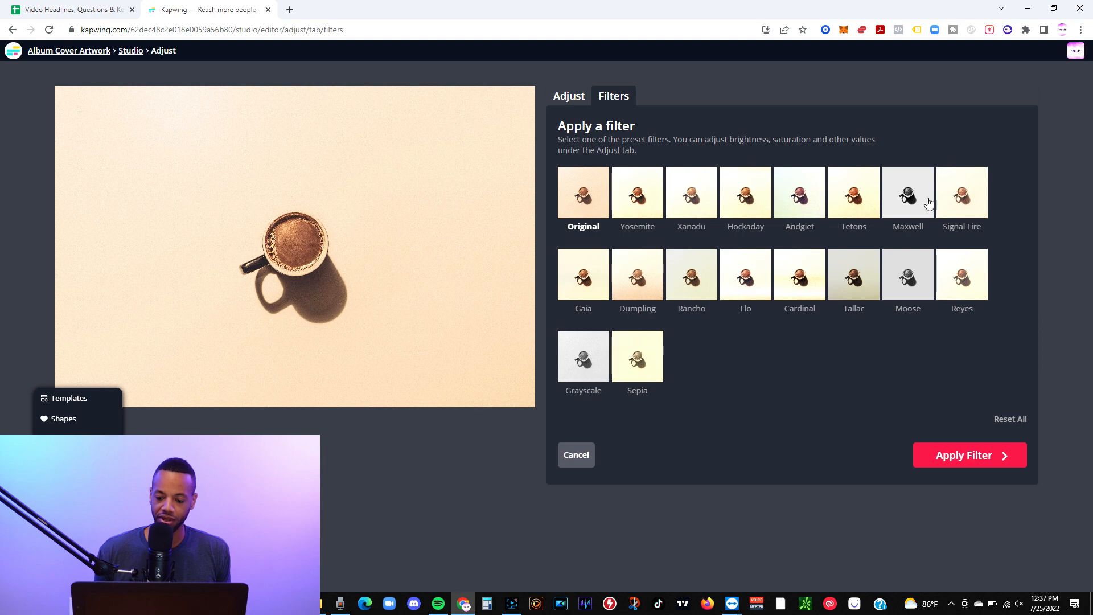
click(587, 455)
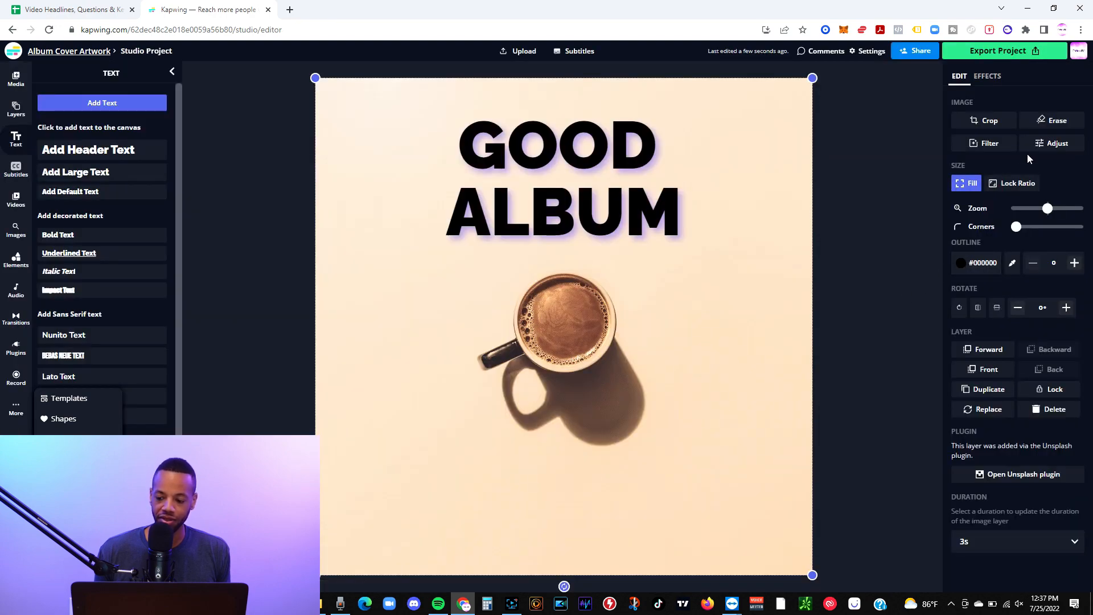
Try brightness -42, contrast 44 and a saturation change on the coffee cup photo, and cancel the adjustments
click(1050, 144)
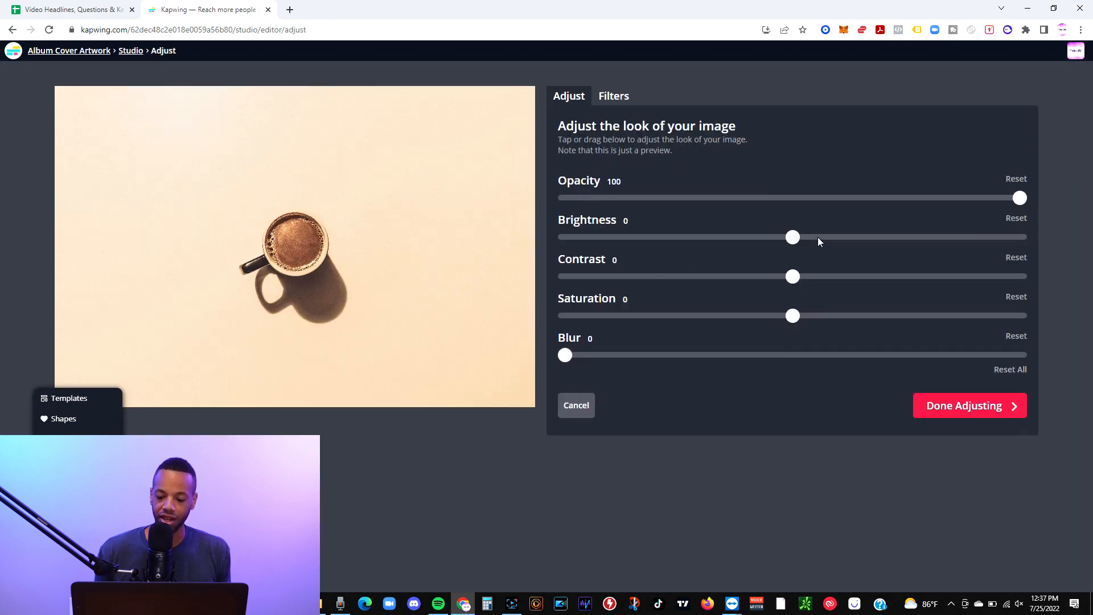
drag(795, 239, 697, 238)
drag(796, 277, 892, 276)
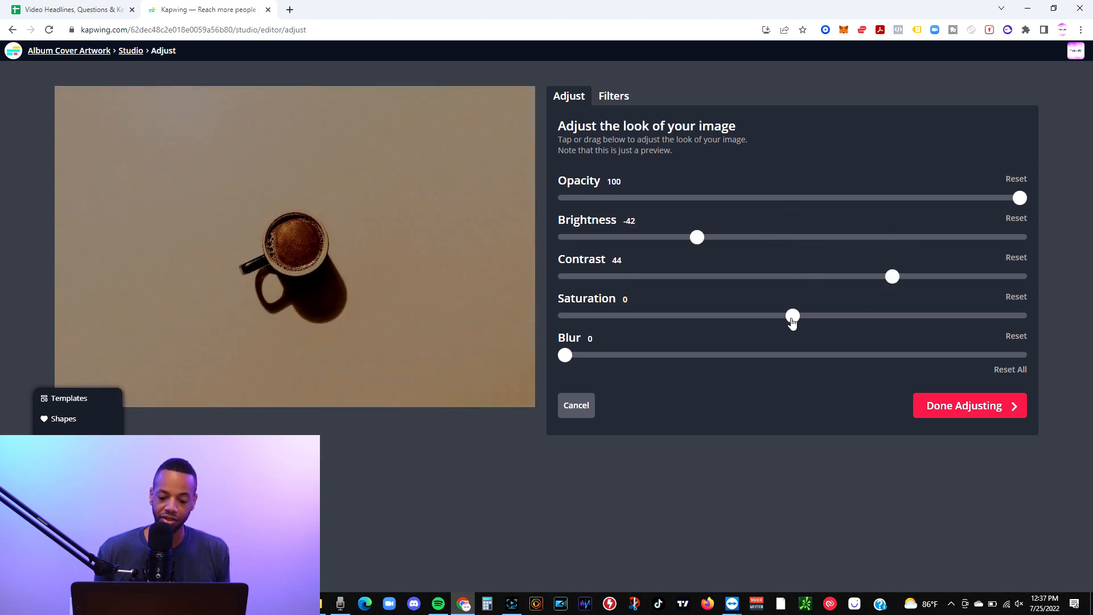
mouse_move(1025, 202)
mouse_down()
mouse_move(778, 200)
mouse_move(1028, 201)
mouse_up()
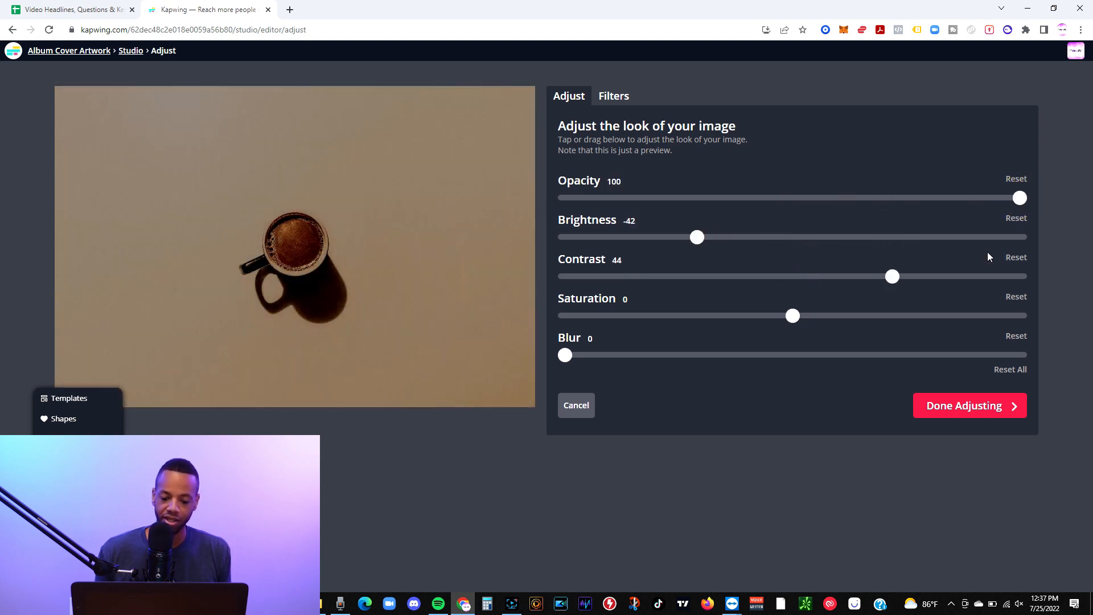
drag(782, 313, 865, 316)
click(577, 405)
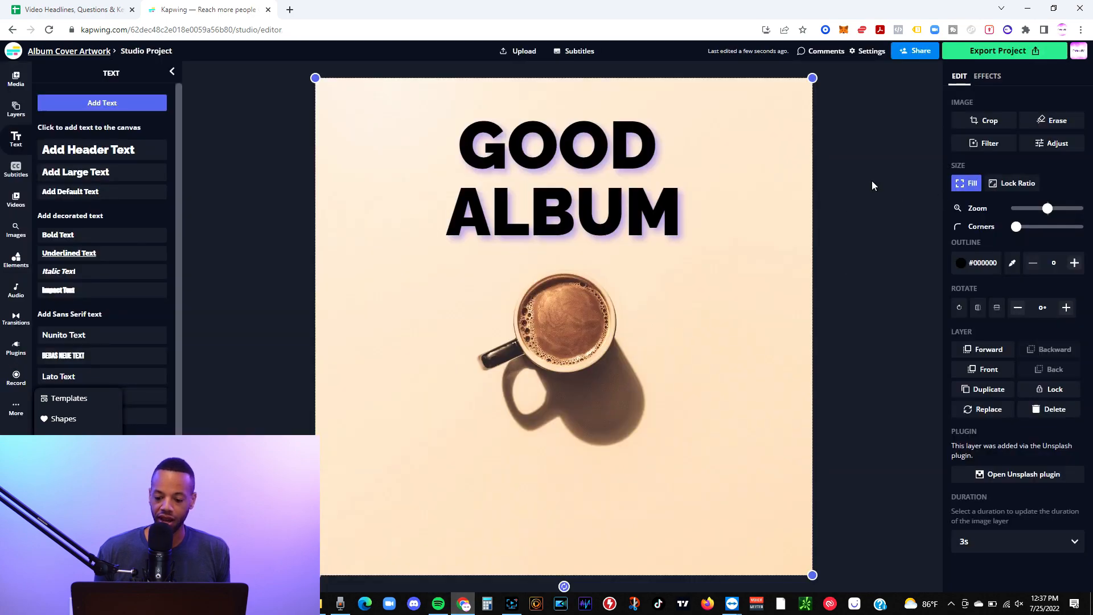
click(872, 180)
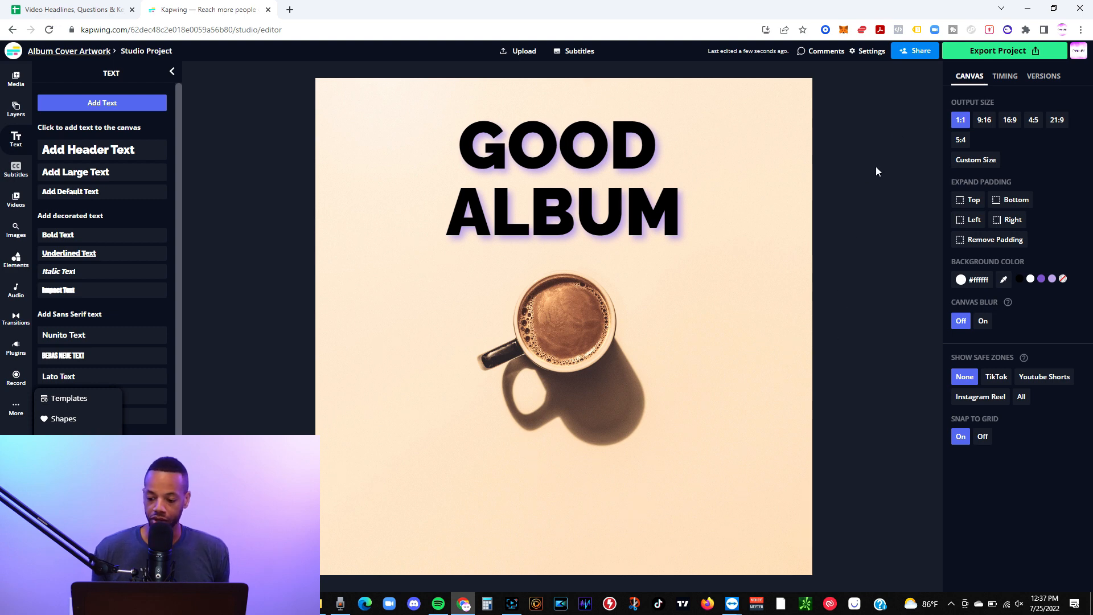
Try the Full HD, HD, SD and Auto resolutions in the JPEG export settings and return to the project without exporting
click(987, 52)
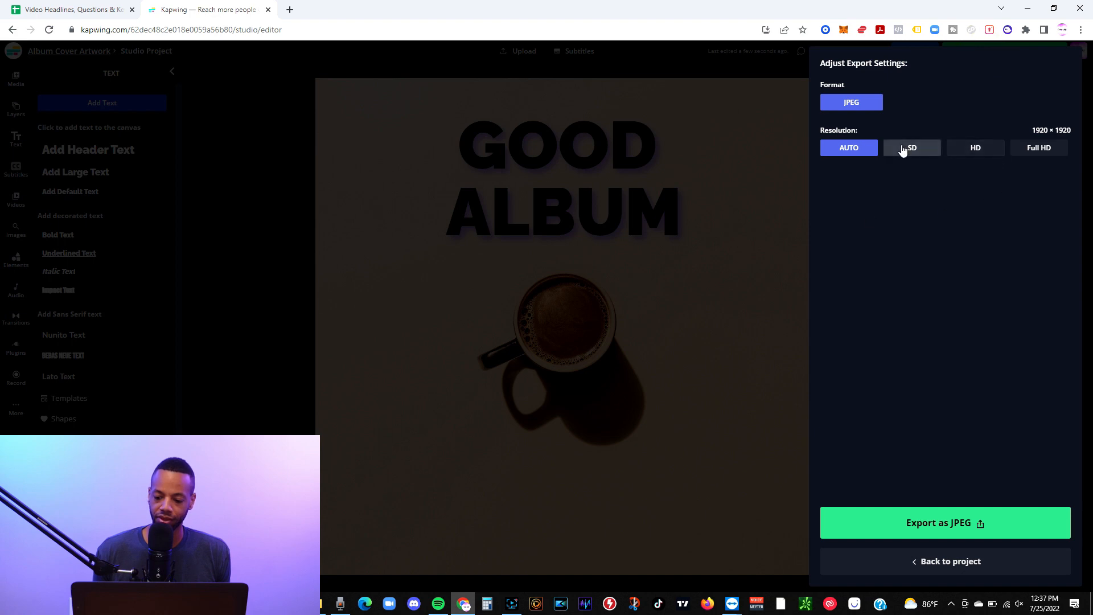
click(1031, 147)
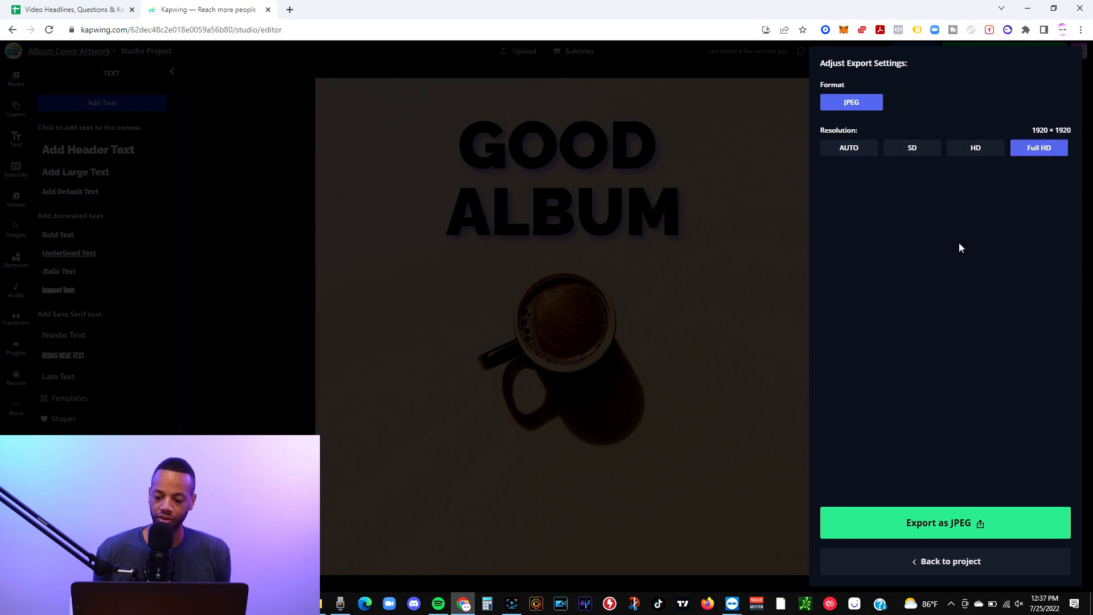
click(981, 148)
click(924, 148)
click(850, 149)
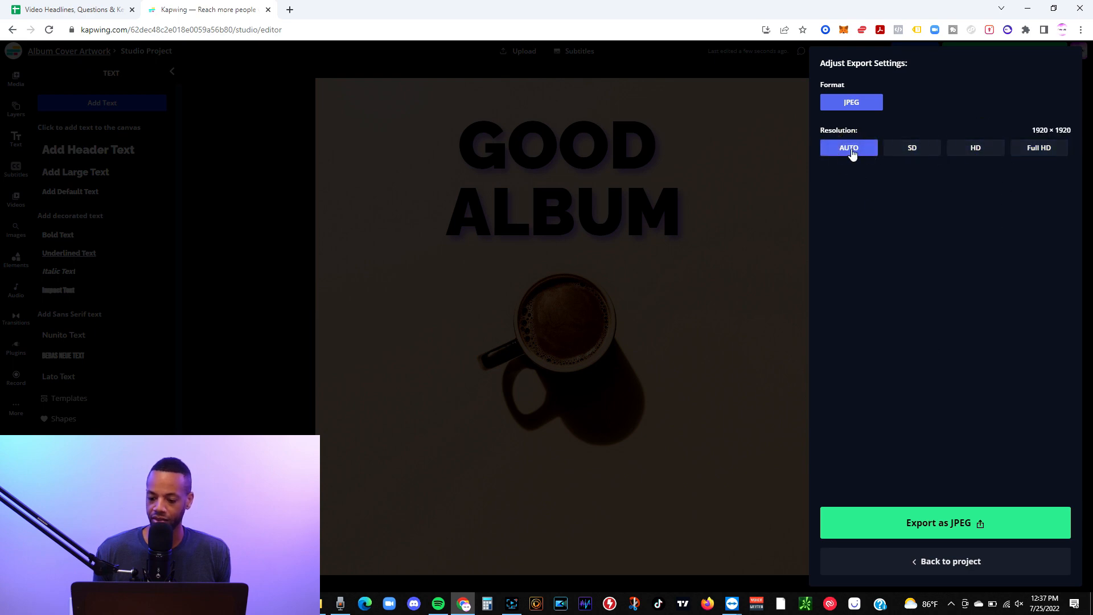
click(935, 561)
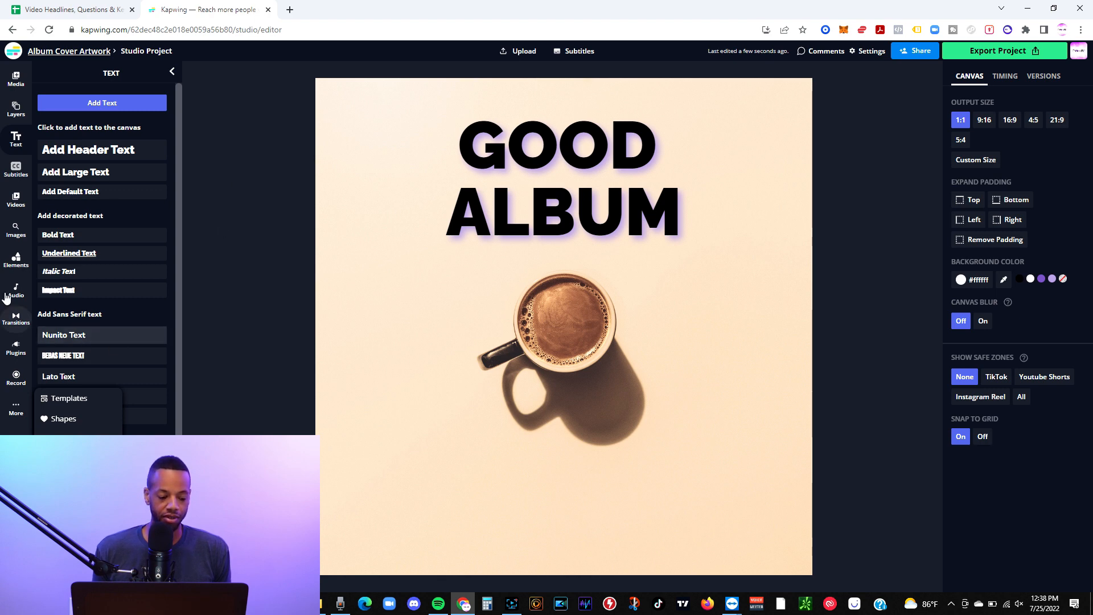
Open the elements library to look over its shapes and emojis
click(16, 261)
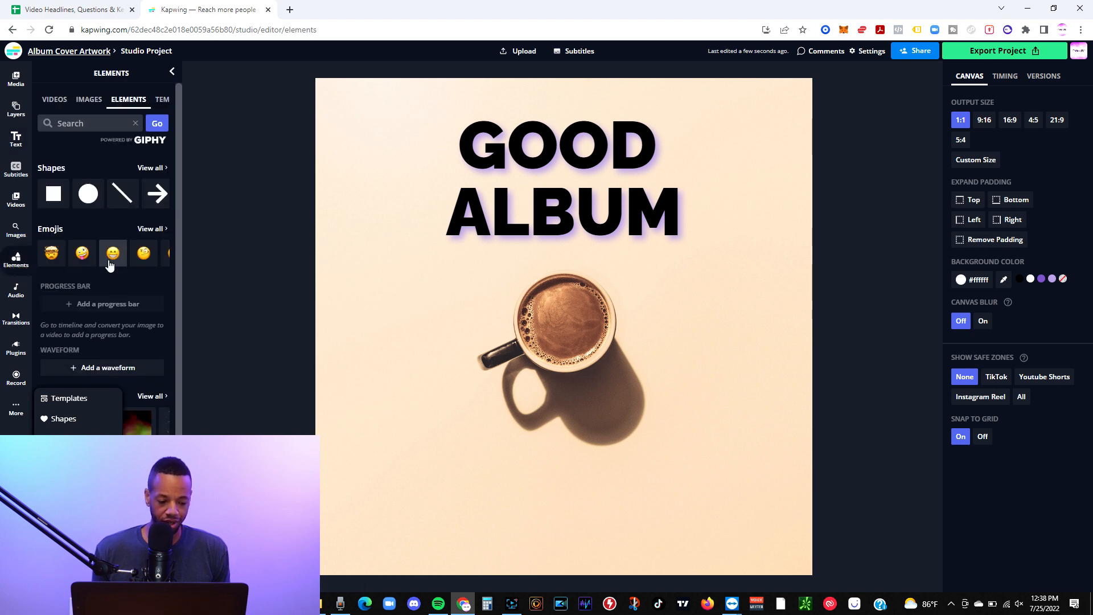